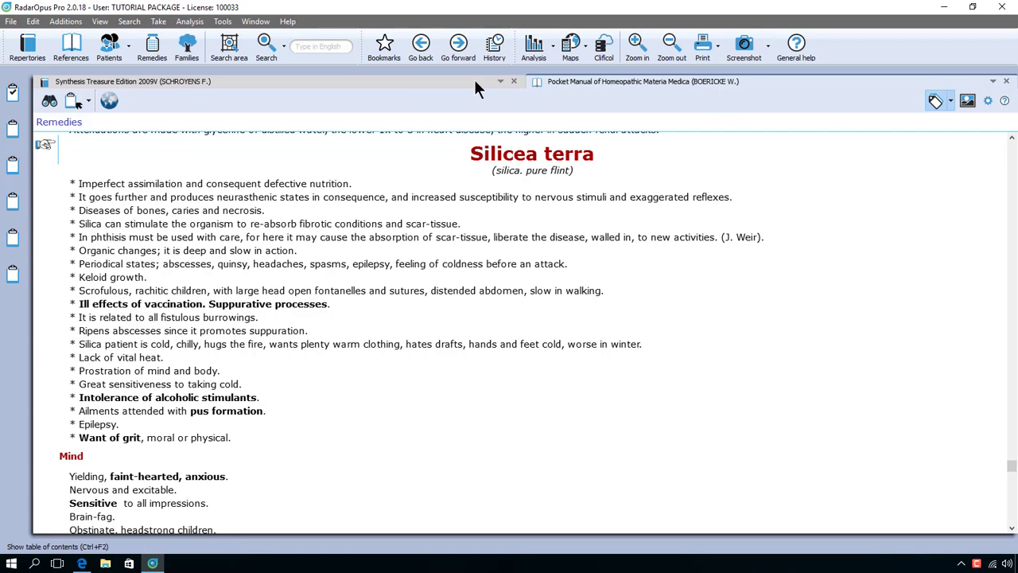
- Bring the Synthesis Treasure Edition 2009V repertory into focus and review the available search commands
click(372, 81)
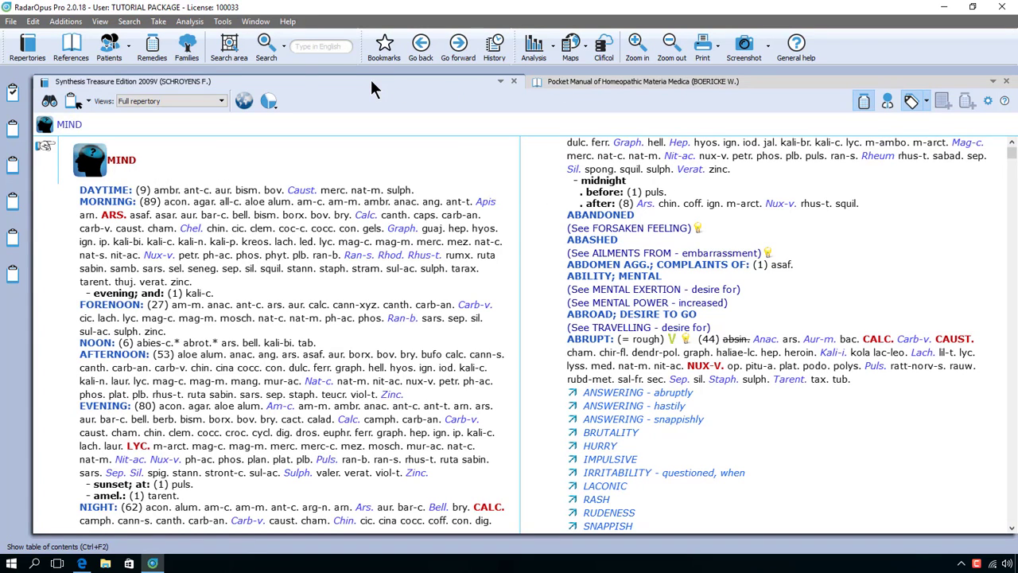
click(284, 48)
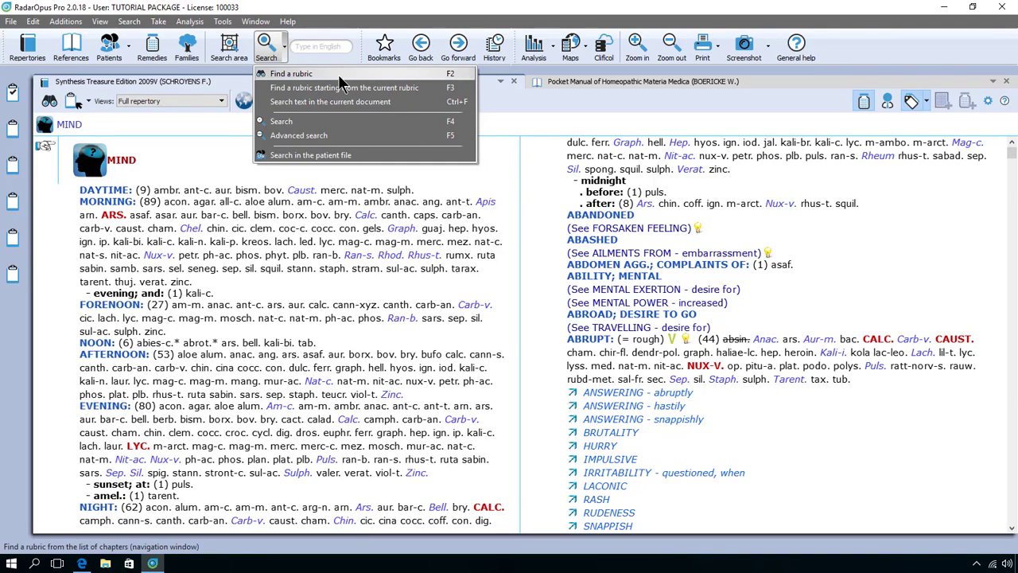
click(361, 195)
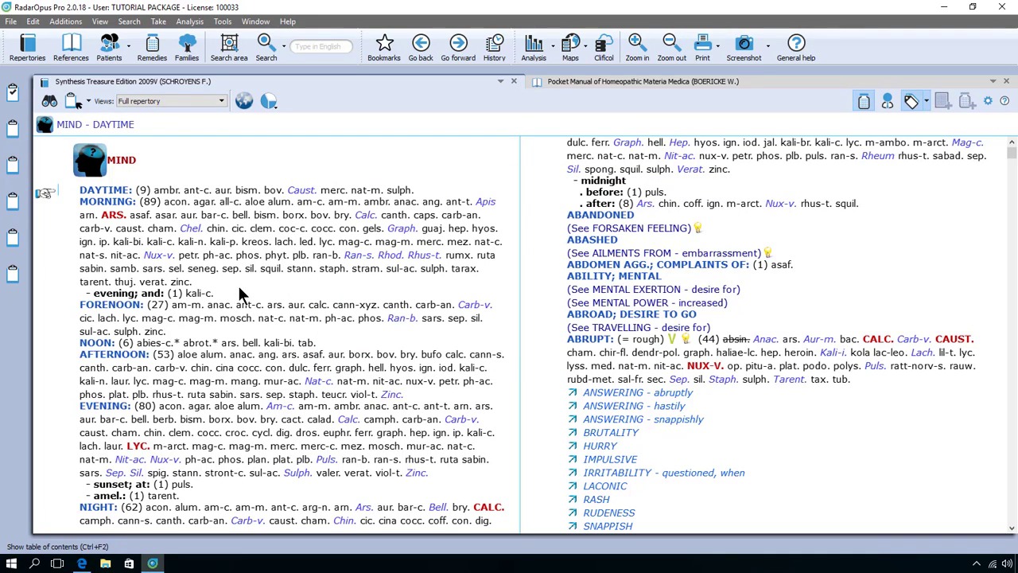
- In Boericke's Pocket Manual of Homeopathic Materia Medica, find Zincum metallicum among the Remedies and go to its text
double_click(619, 83)
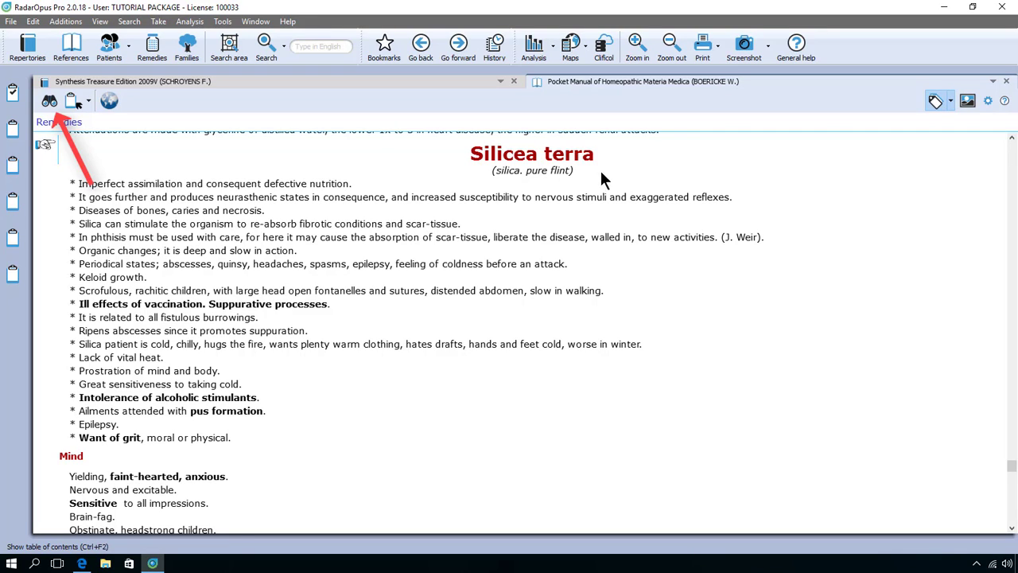
click(49, 103)
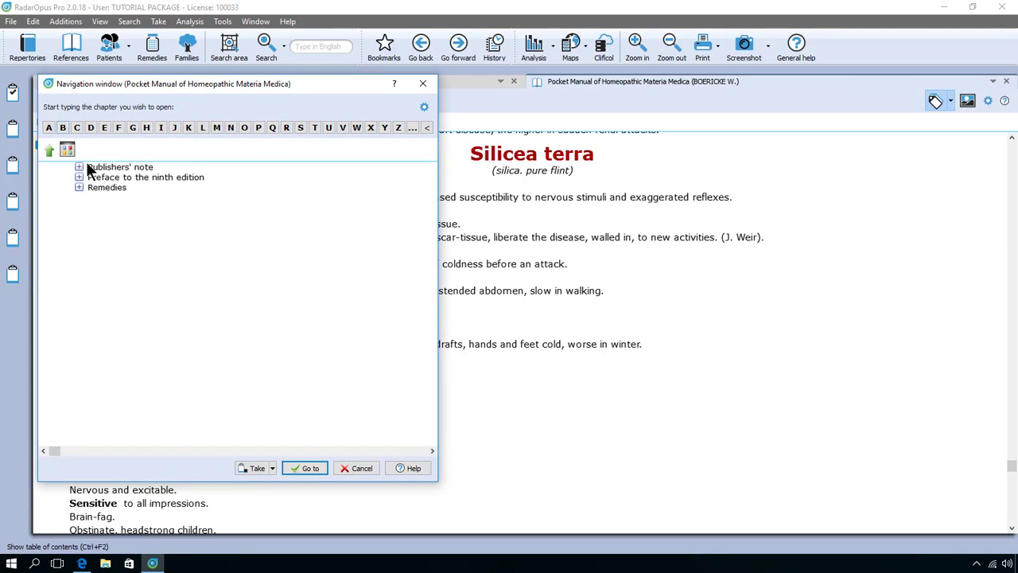
double_click(112, 189)
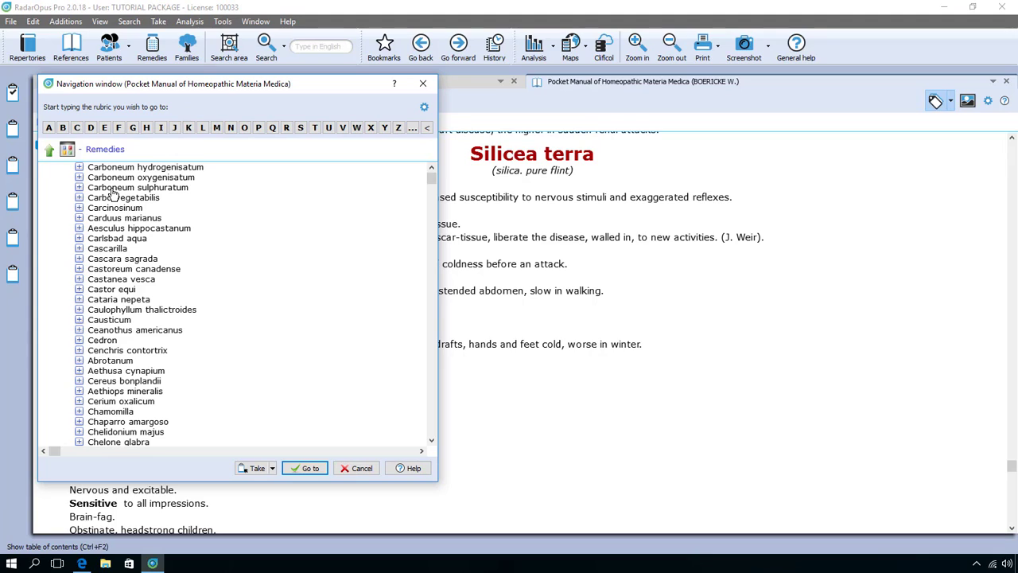
text(Z)
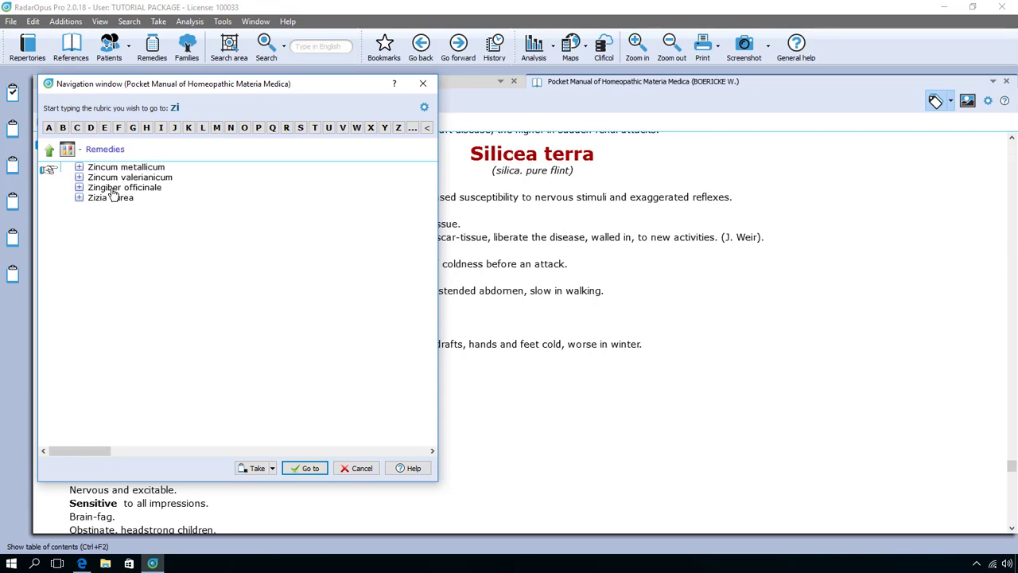
key(Return)
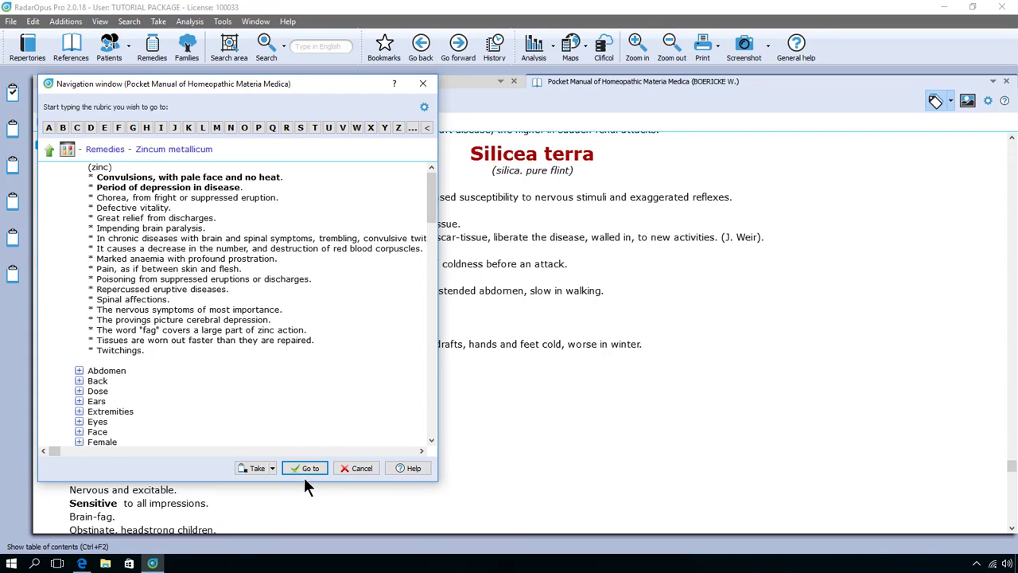
key(Return)
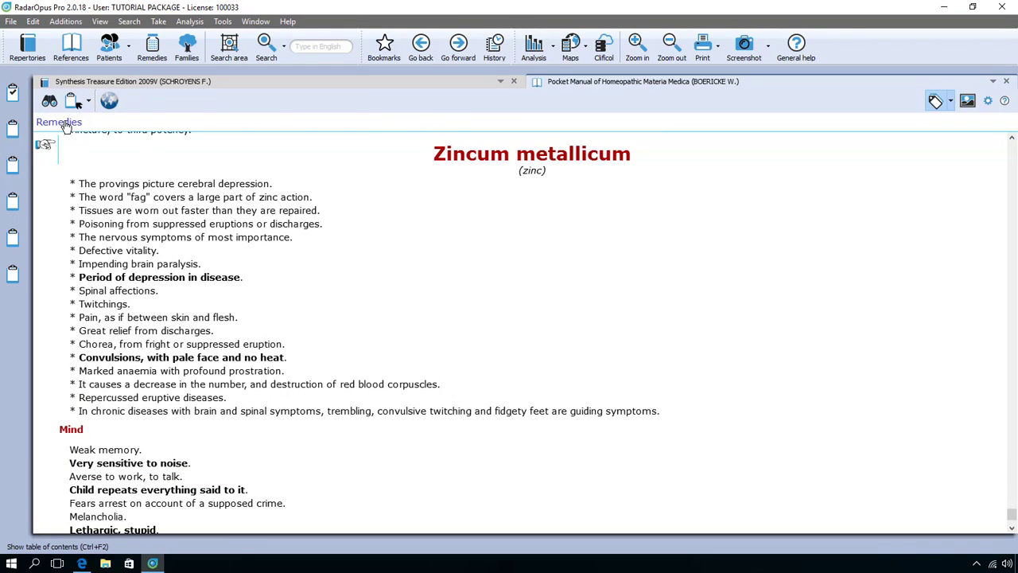
- Find Belladonna in the Remedies chapter of the Pocket Manual by filtering with "bel" and go to its text
click(50, 100)
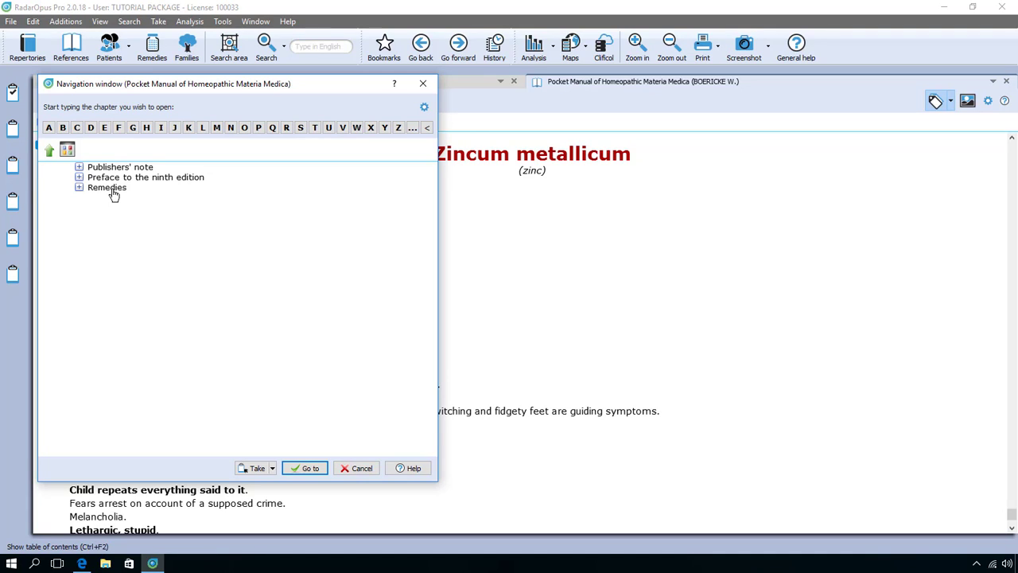
click(113, 194)
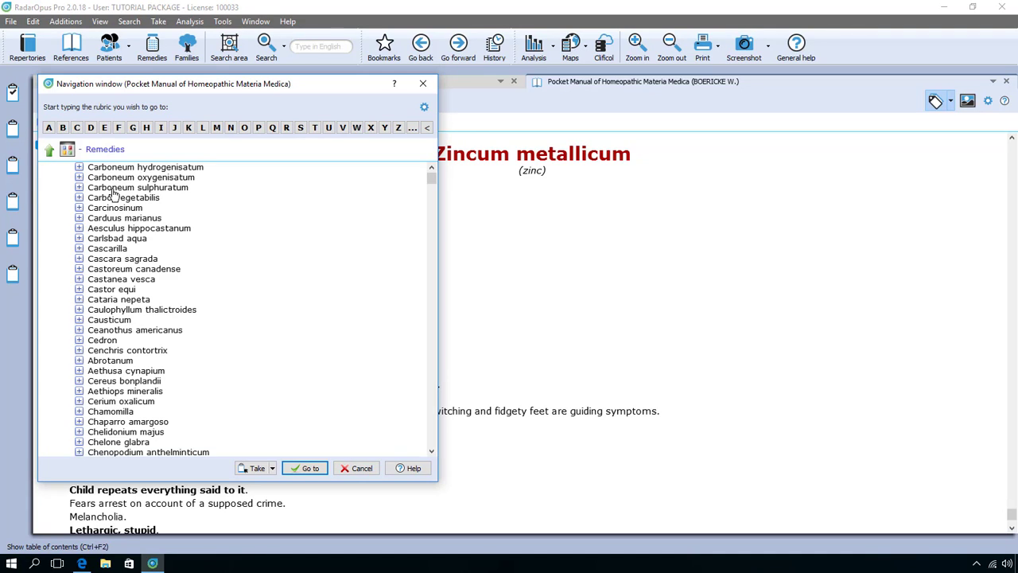
text(el)
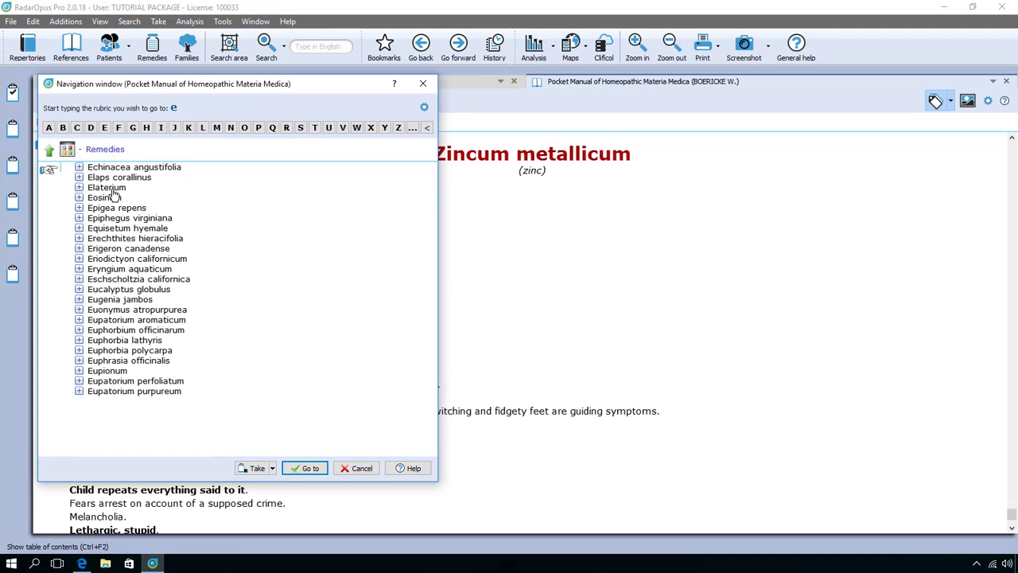
key(BackSpace)
key(BackSpace)
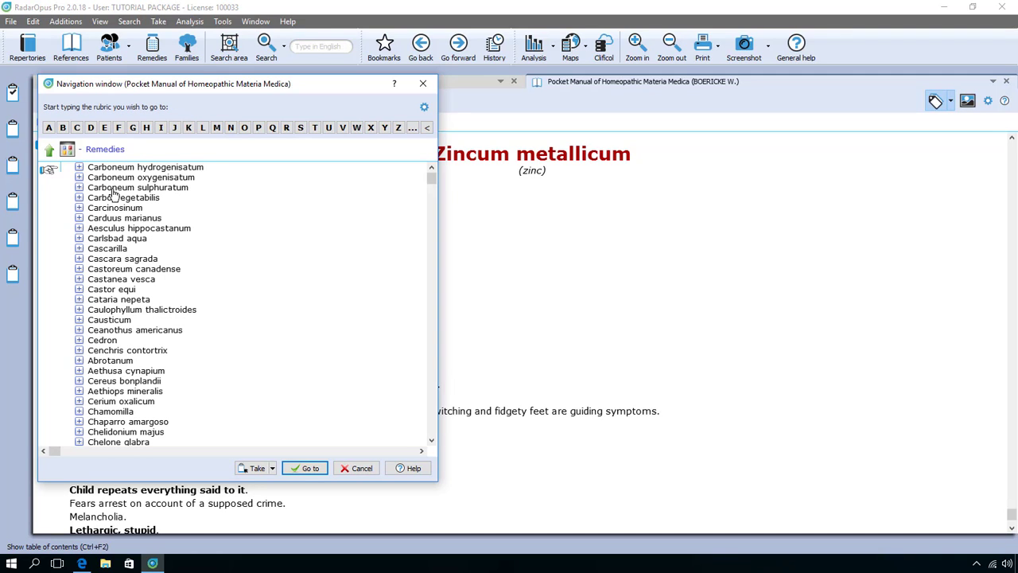
text(bel)
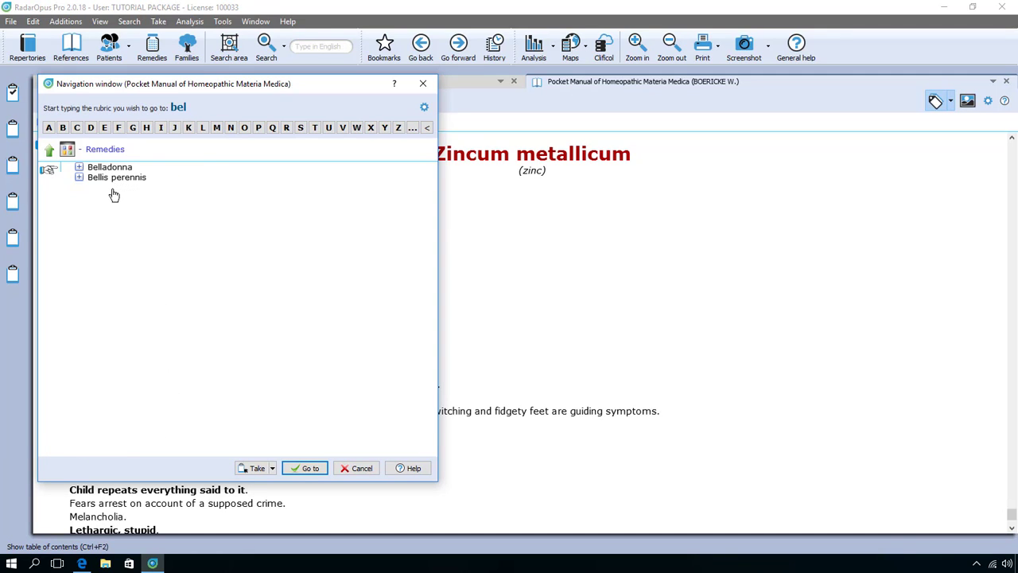
key(Return)
key(Return)
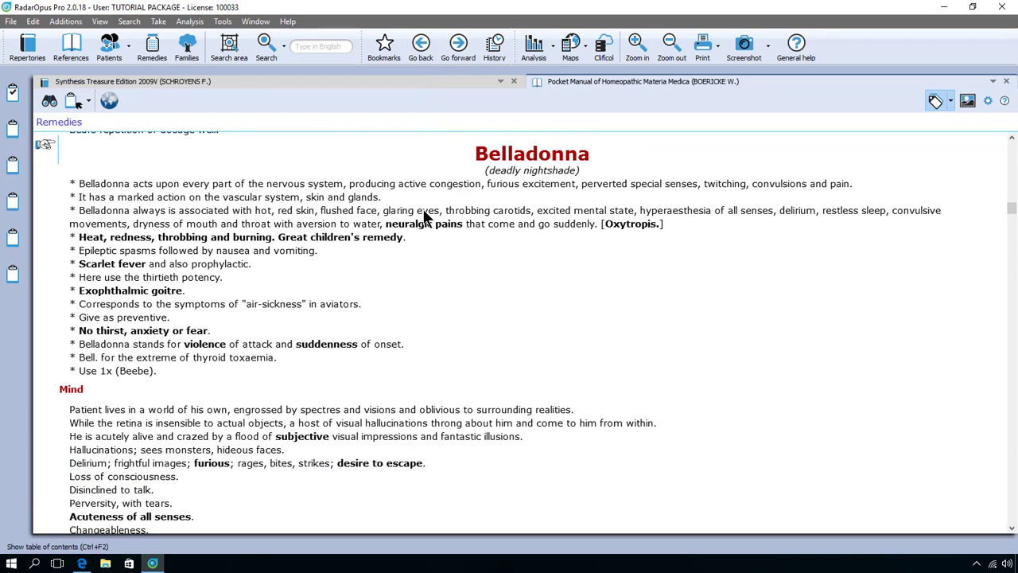
- In the Synthesis repertory, browse the MIND chapter's J rubrics and go to JEALOUSY
click(310, 82)
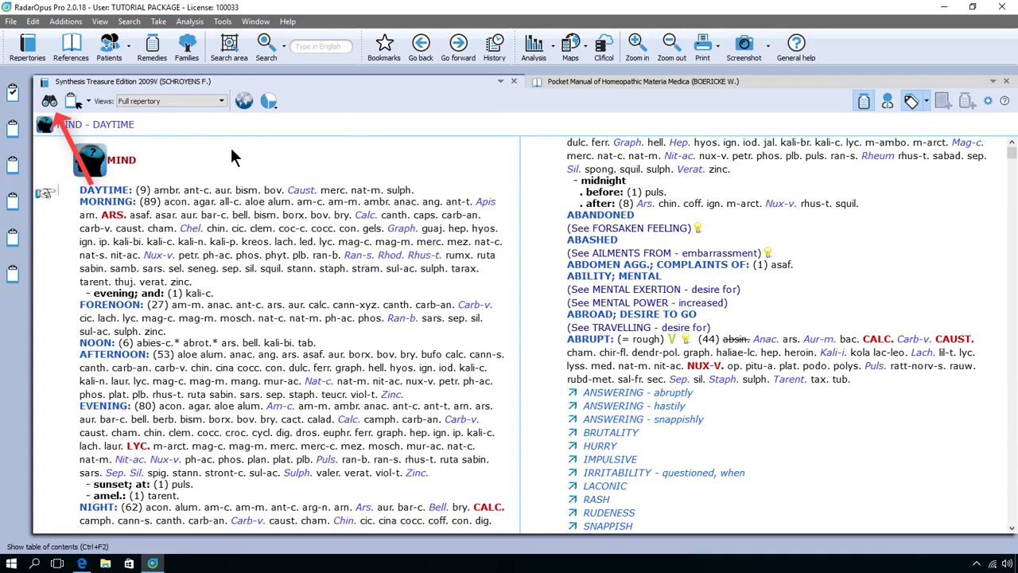
click(52, 101)
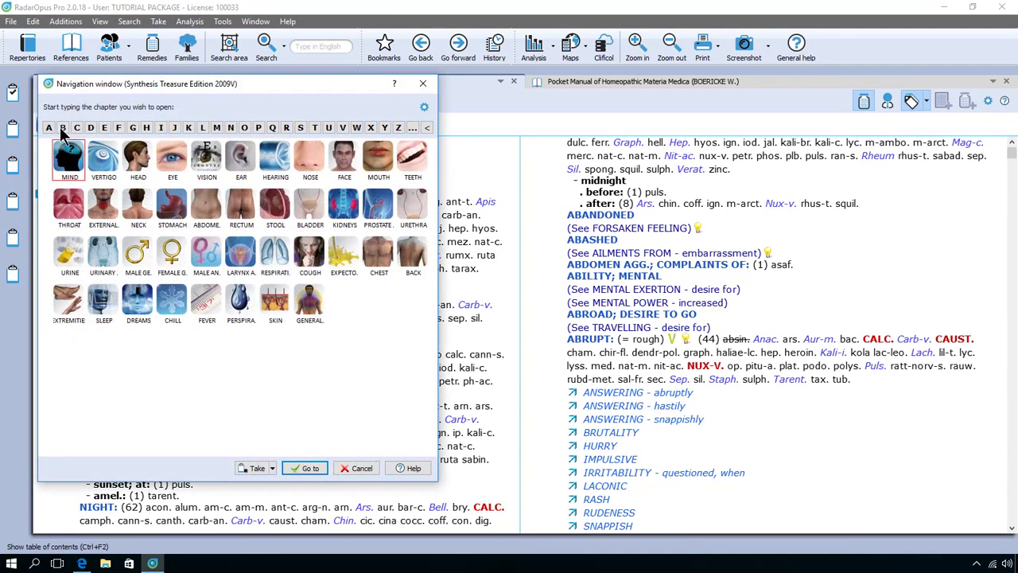
click(68, 161)
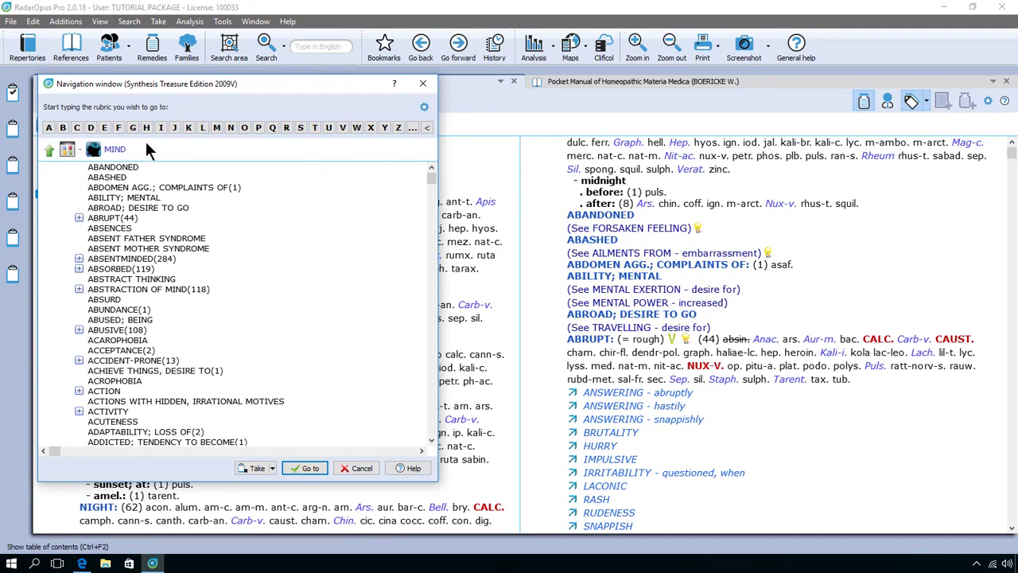
click(174, 127)
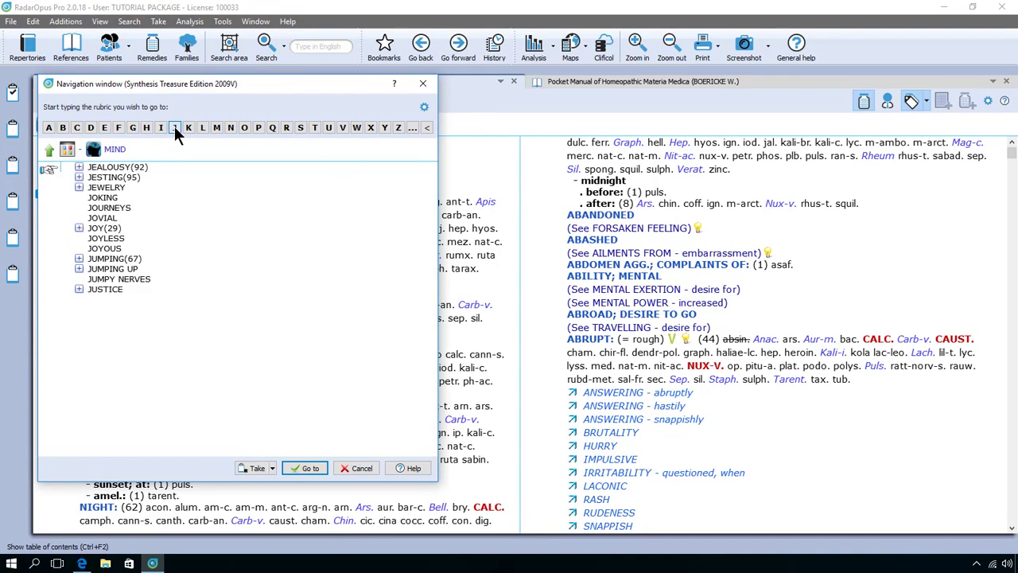
click(115, 169)
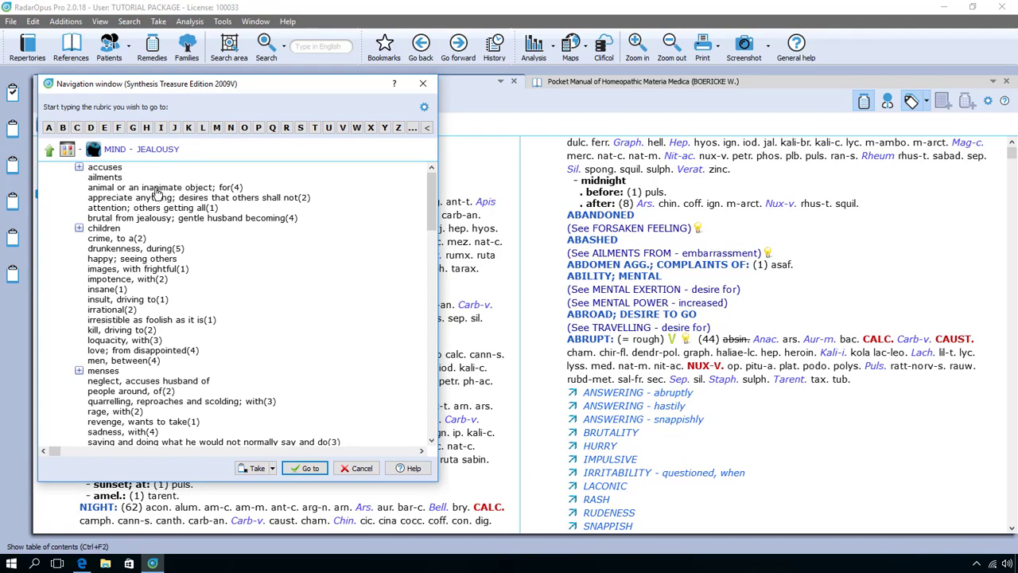
click(309, 471)
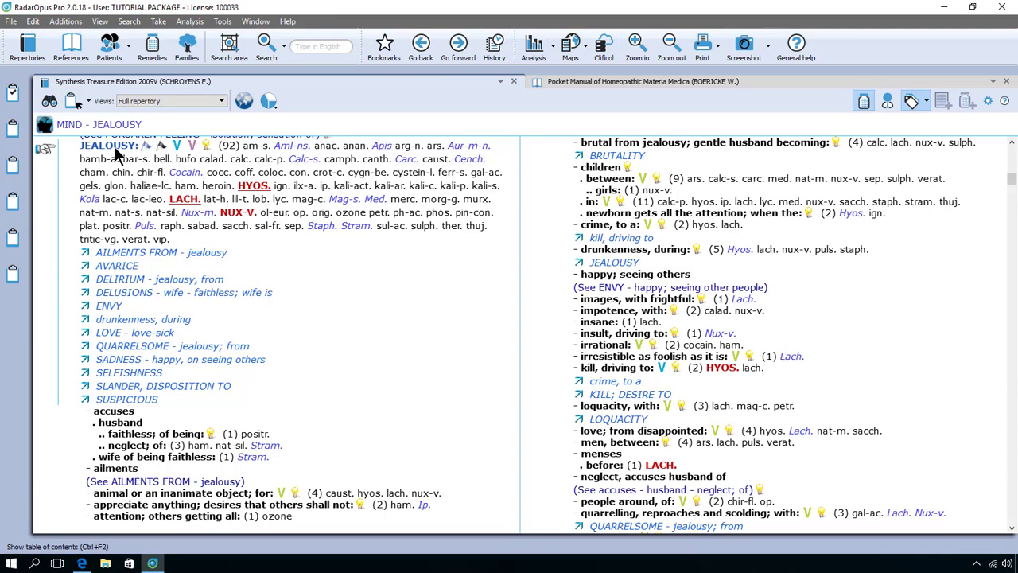
- Navigate to the repertory rubric MIND - FEAR - animals, of and take it into the first clipboard
text(m)
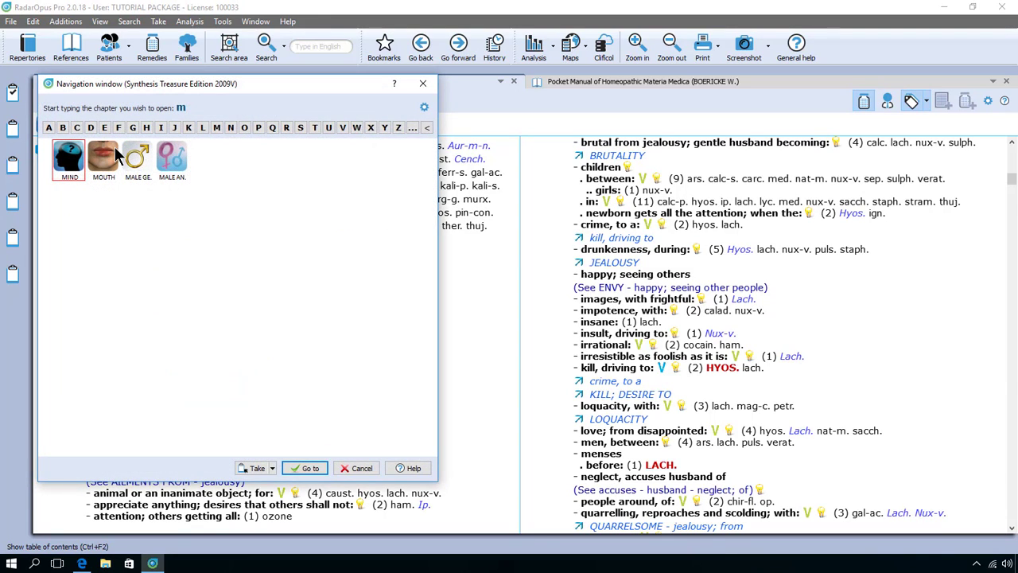
text(i)
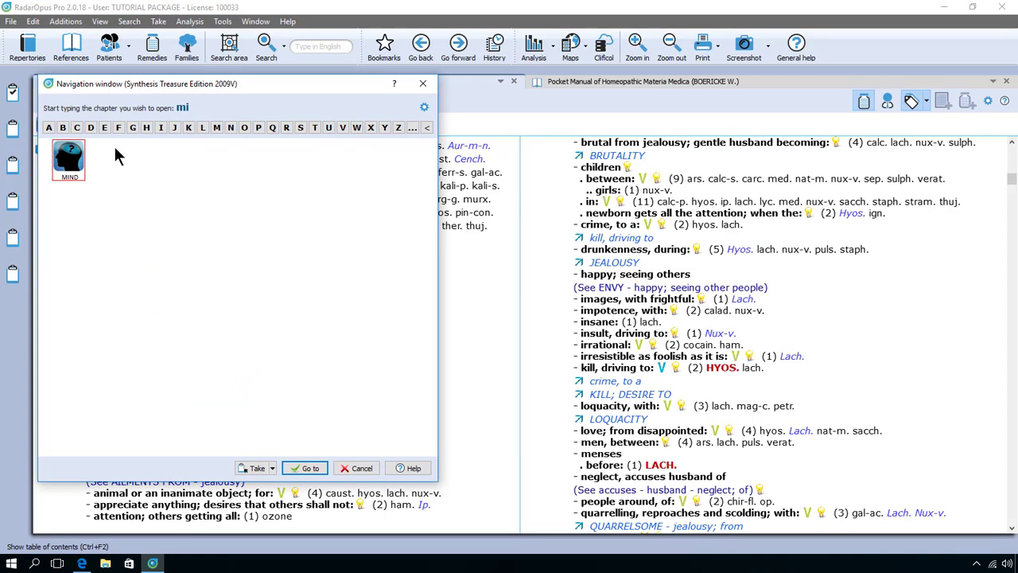
key(Return)
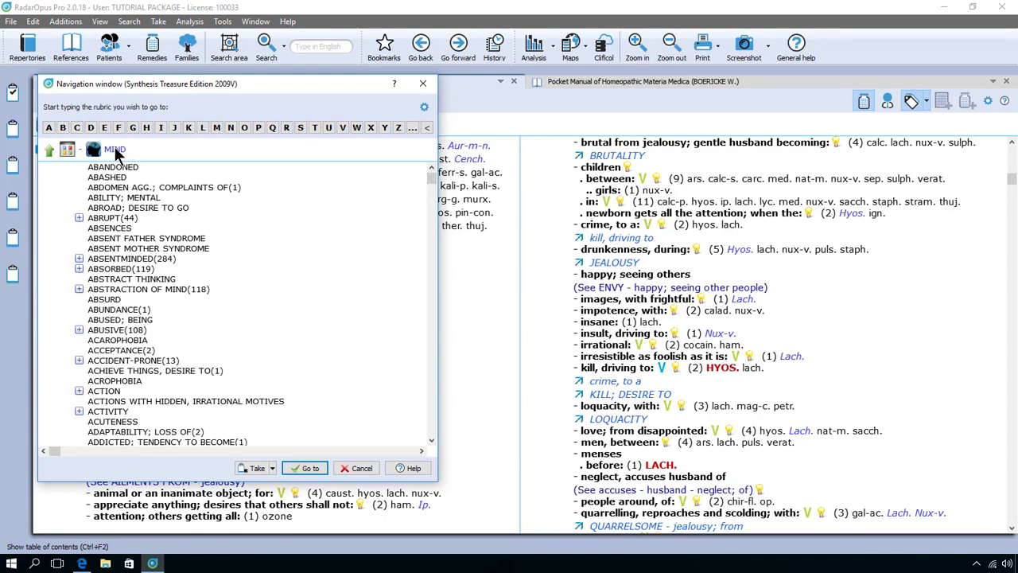
text(fea)
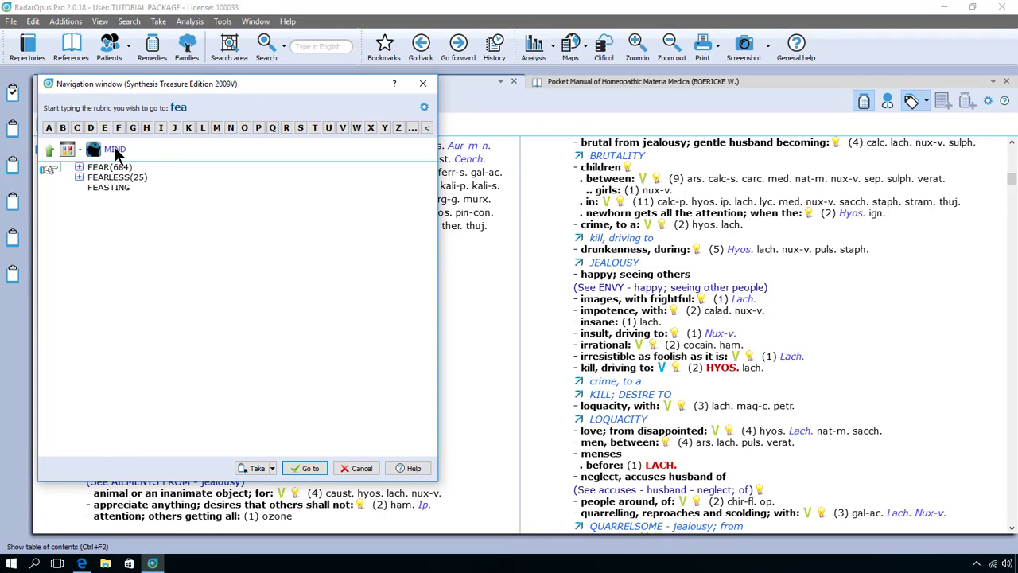
key(Return)
text(ani)
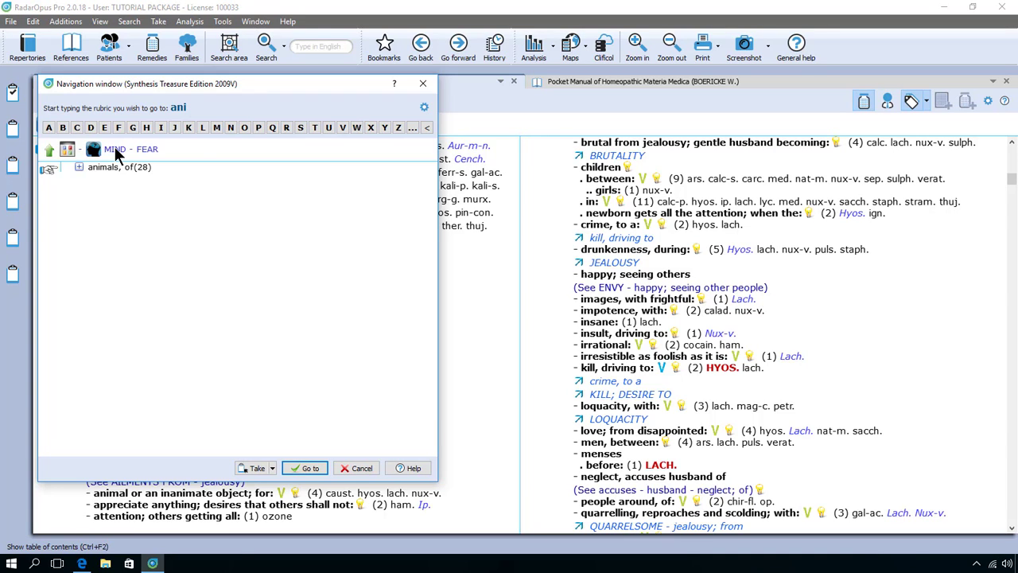
key(Return)
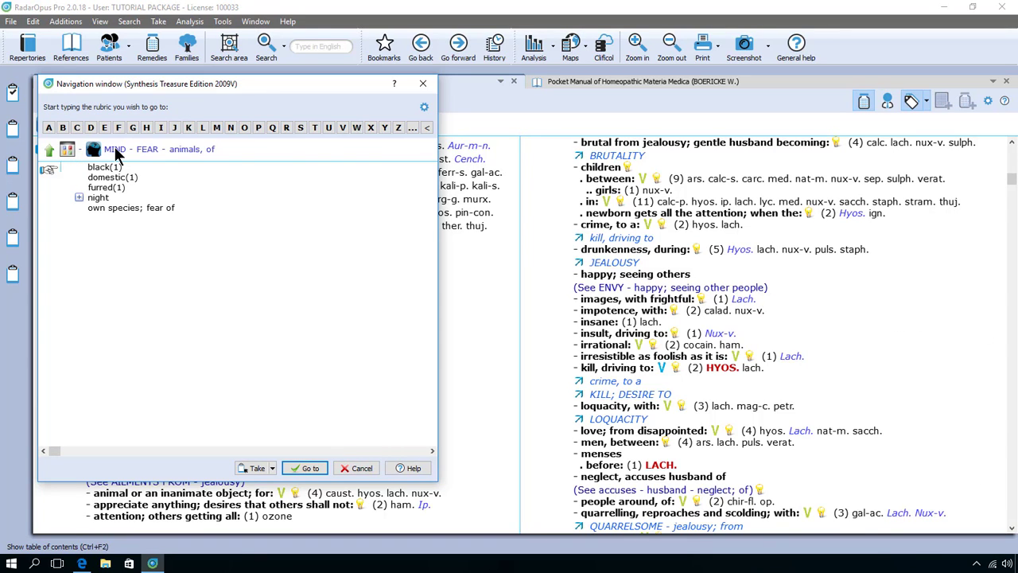
double_click(115, 154)
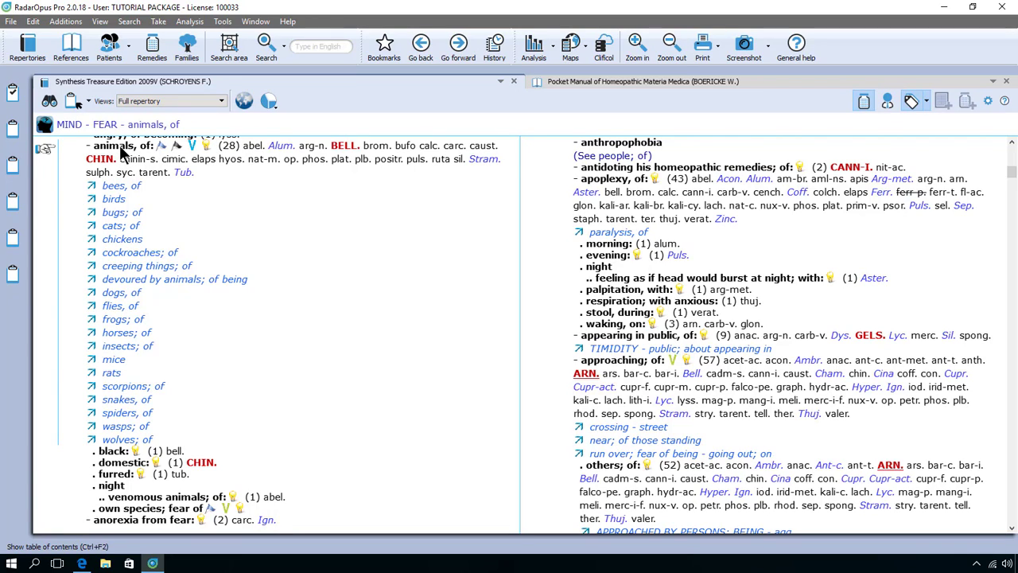
drag(121, 151, 14, 94)
click(26, 99)
- Navigate to the repertory rubric HEAD - PAIN - Forehead - morning - waking; on
text(hea)
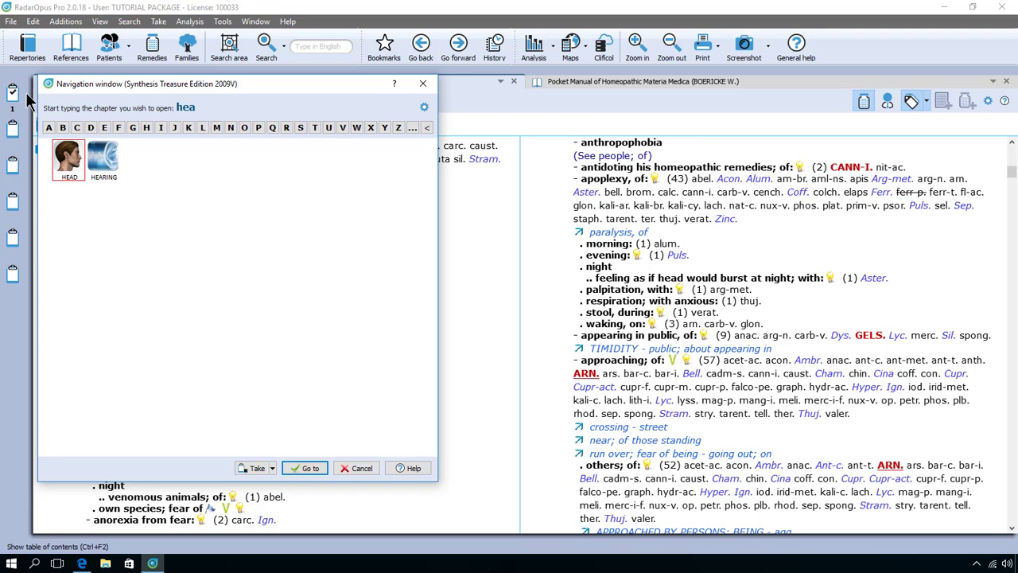
key(Return)
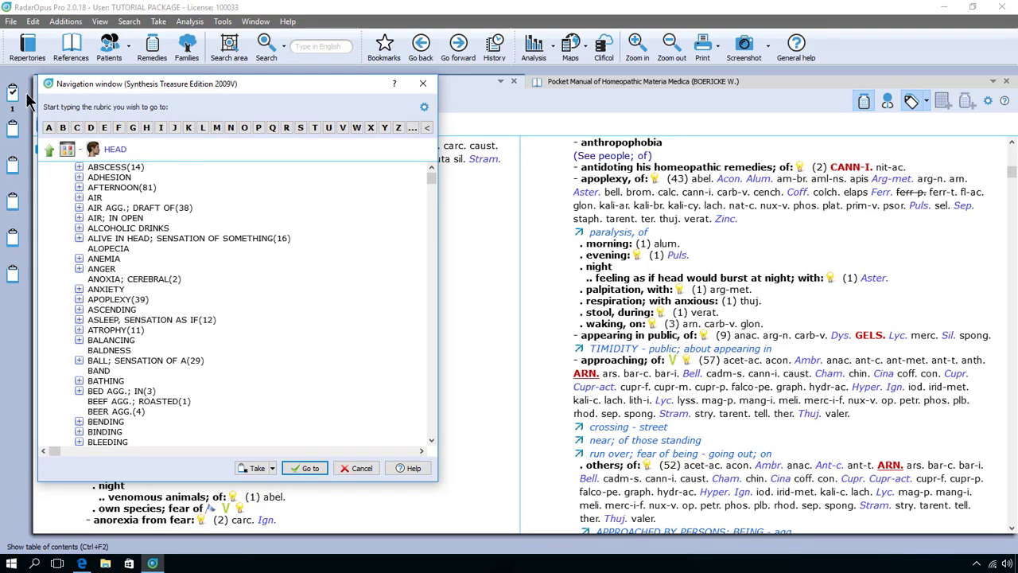
text(pai)
key(Return)
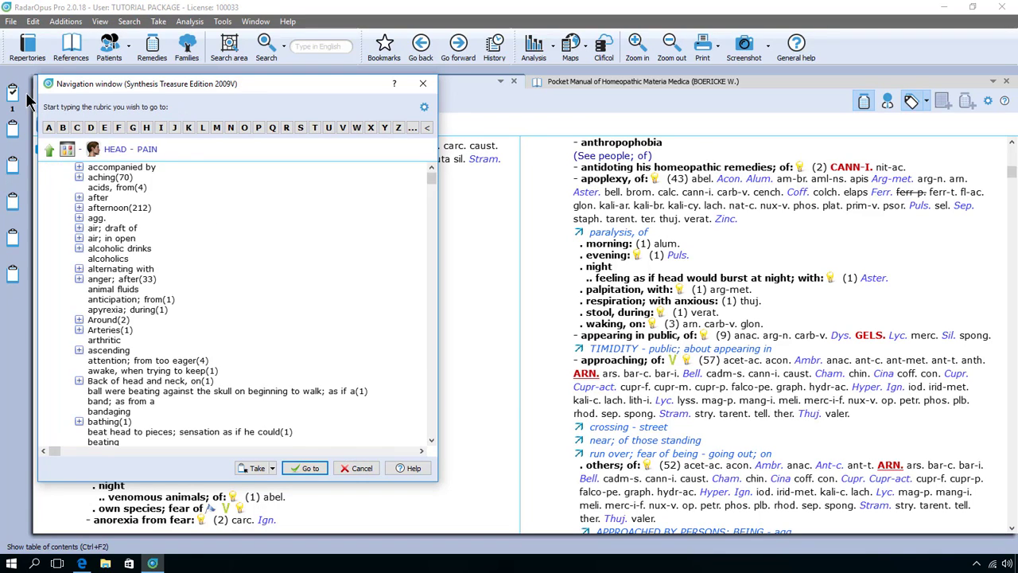
text(fore)
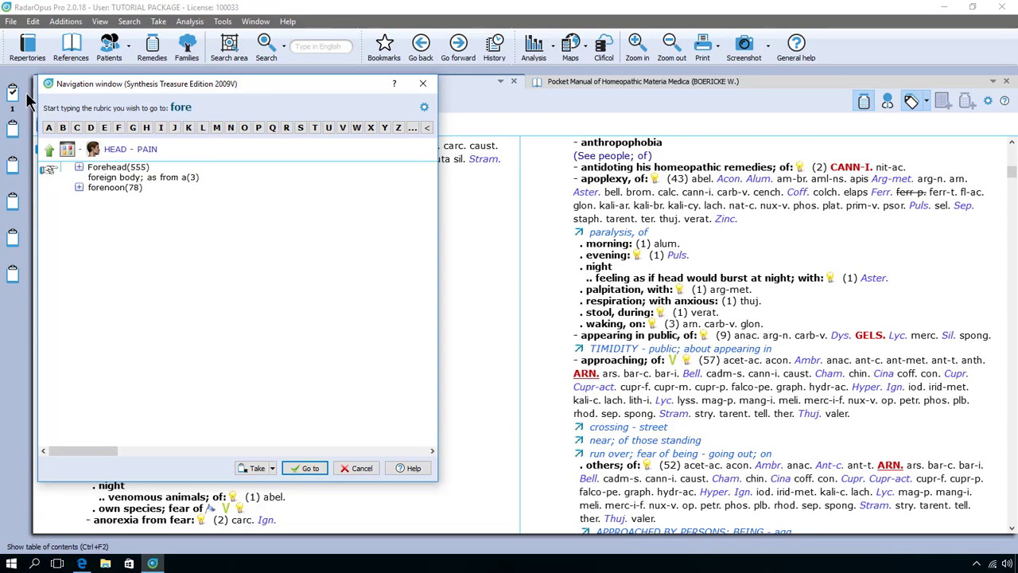
key(Return)
text(mor)
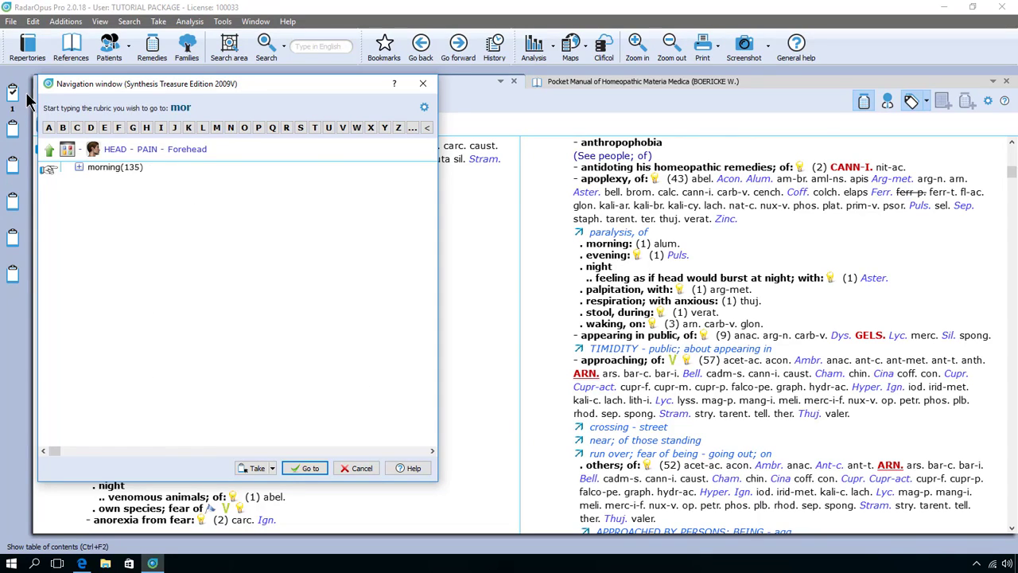
key(Return)
text(wak)
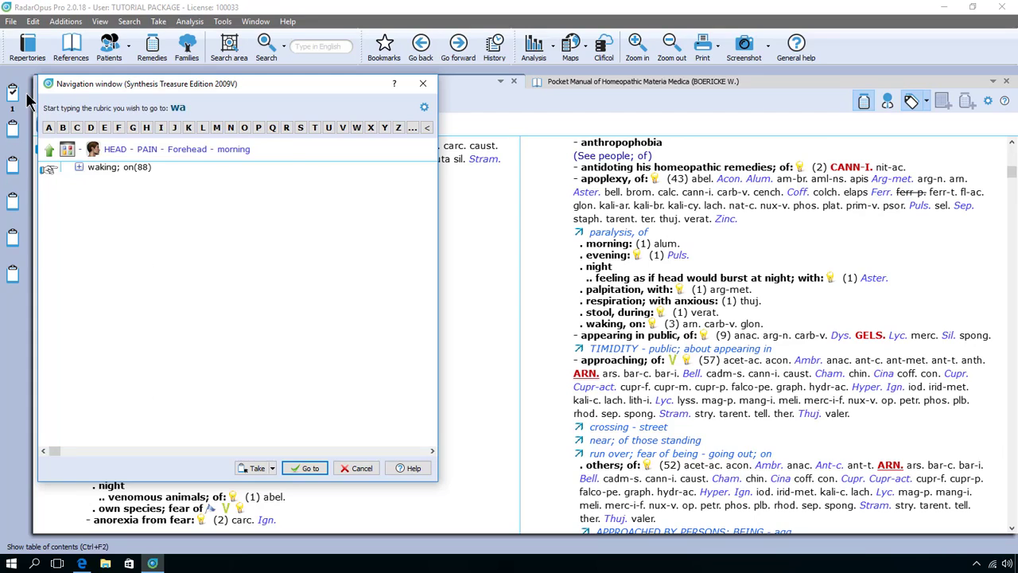
key(Return)
key(Return)
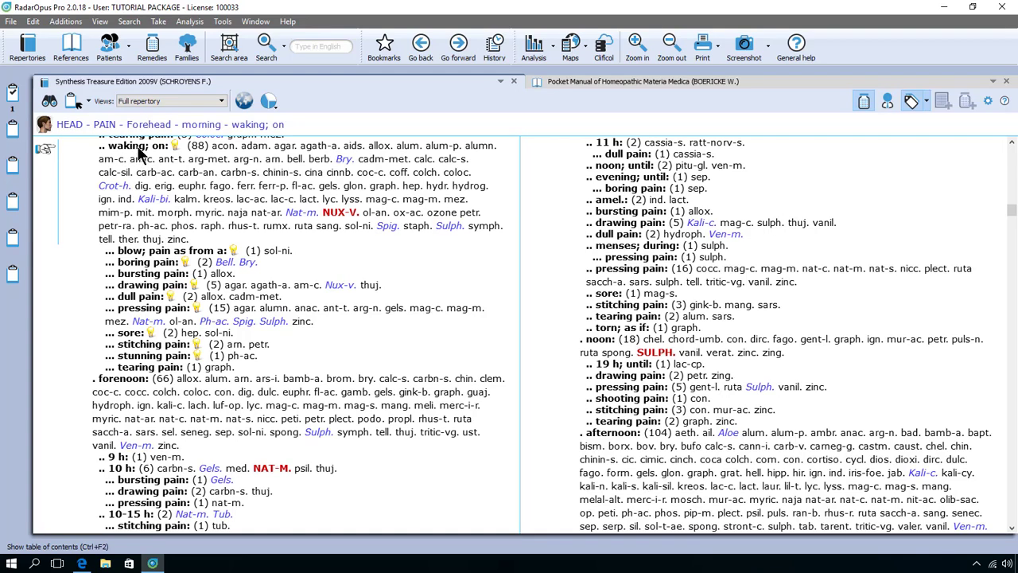
- Take the rubric HEAD - PAIN - Forehead - morning - waking; on into the first clipboard
drag(140, 151, 14, 96)
- Navigate to HEAD - PAIN - morning - waking and take its subrubric "on" into the first clipboard
click(106, 129)
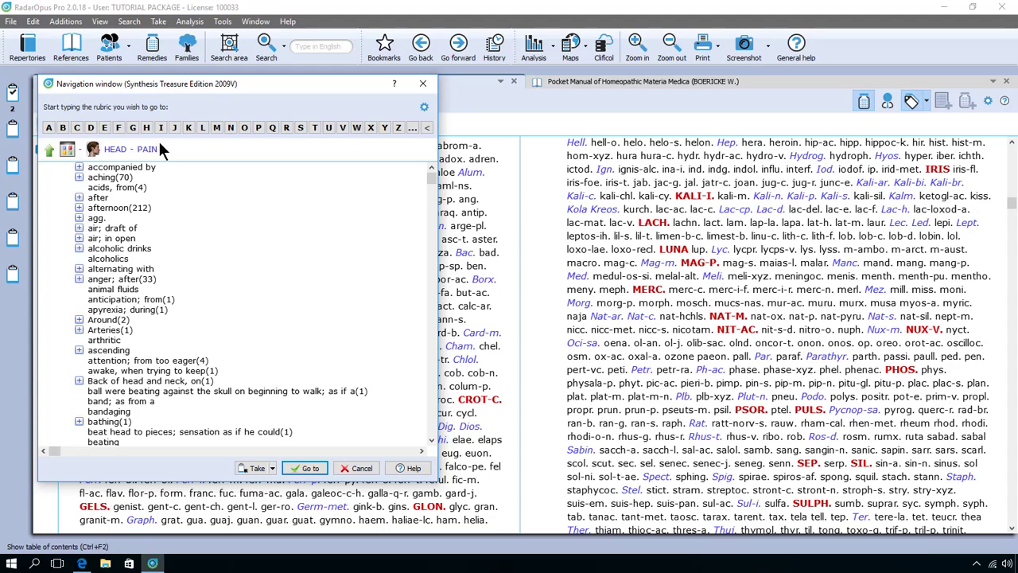
text(morn)
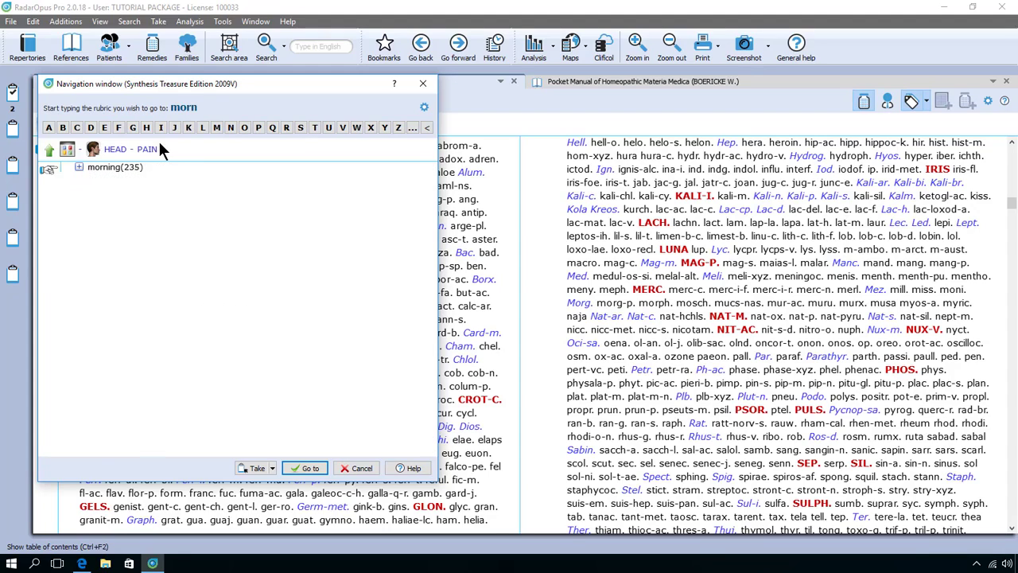
text(ingwa)
key(Return)
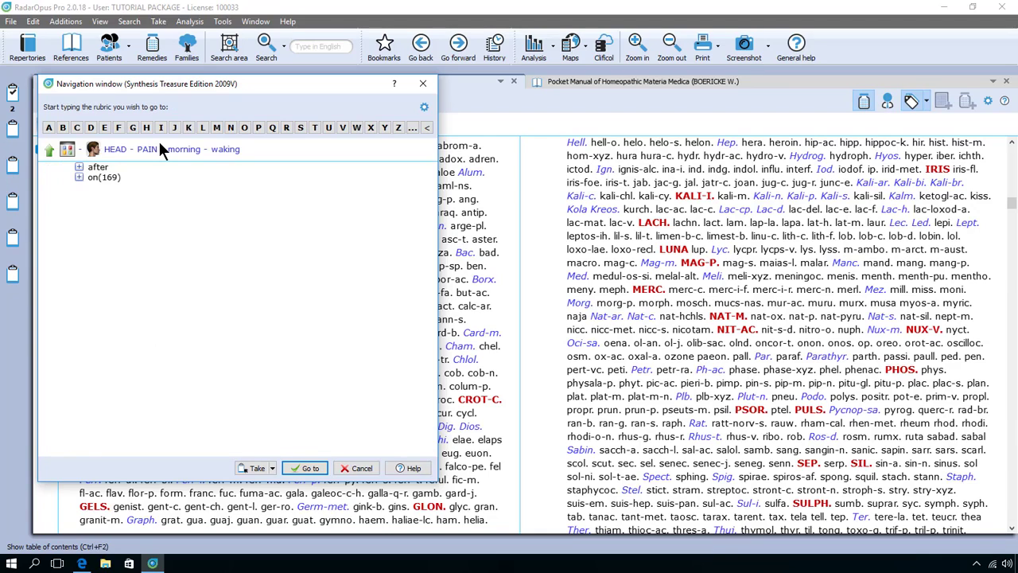
key(Return)
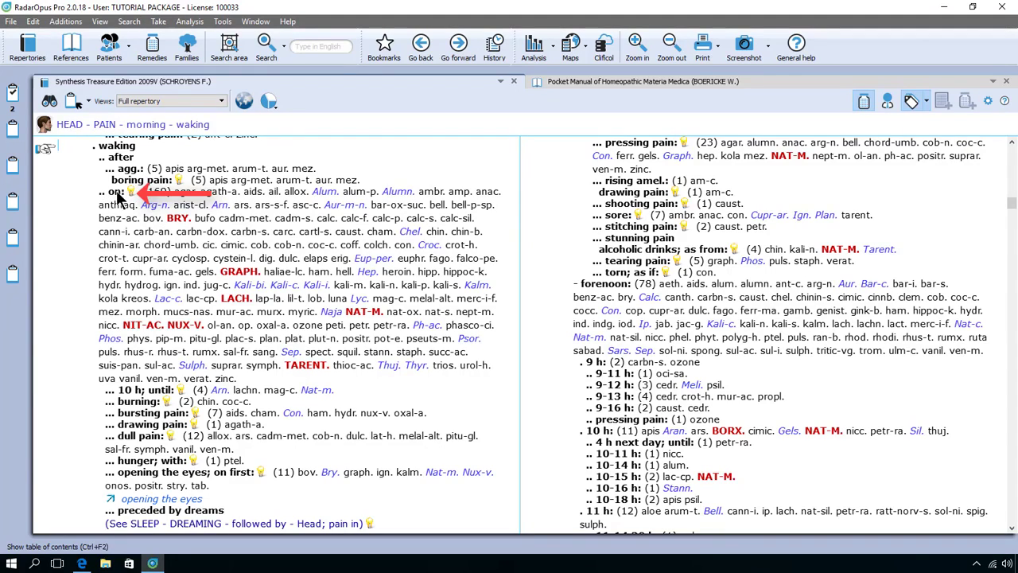
drag(115, 199, 16, 96)
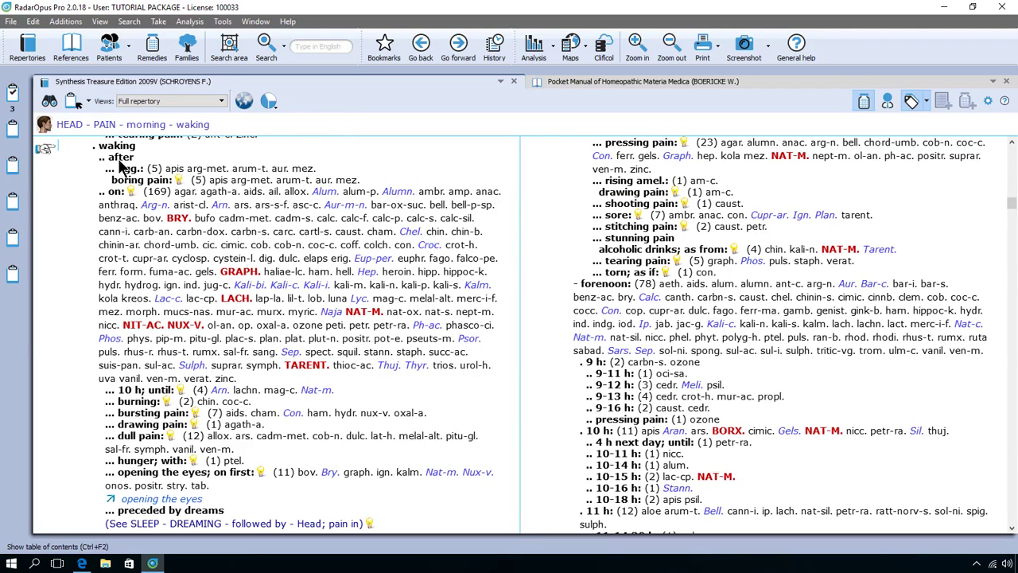
- Navigate from HEAD - PAIN to the rubric Forehead - Spot; in a and take it into the first clipboard
click(131, 193)
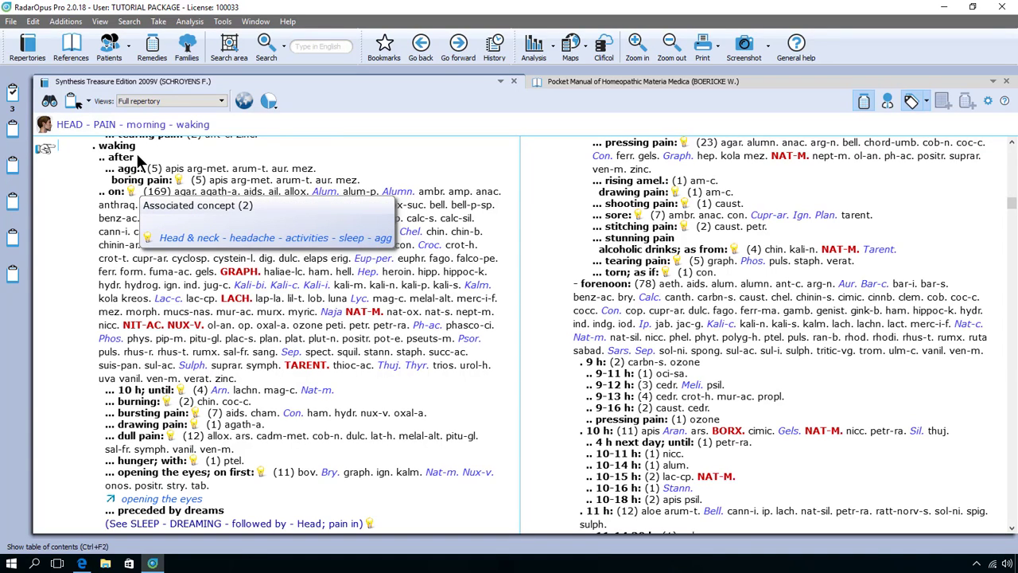
double_click(137, 160)
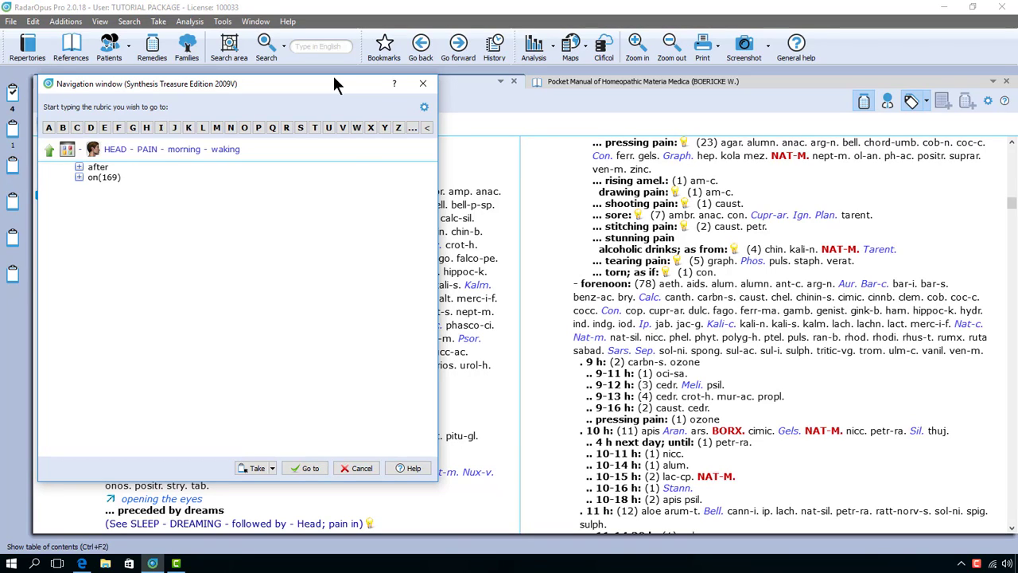
key(BackSpace)
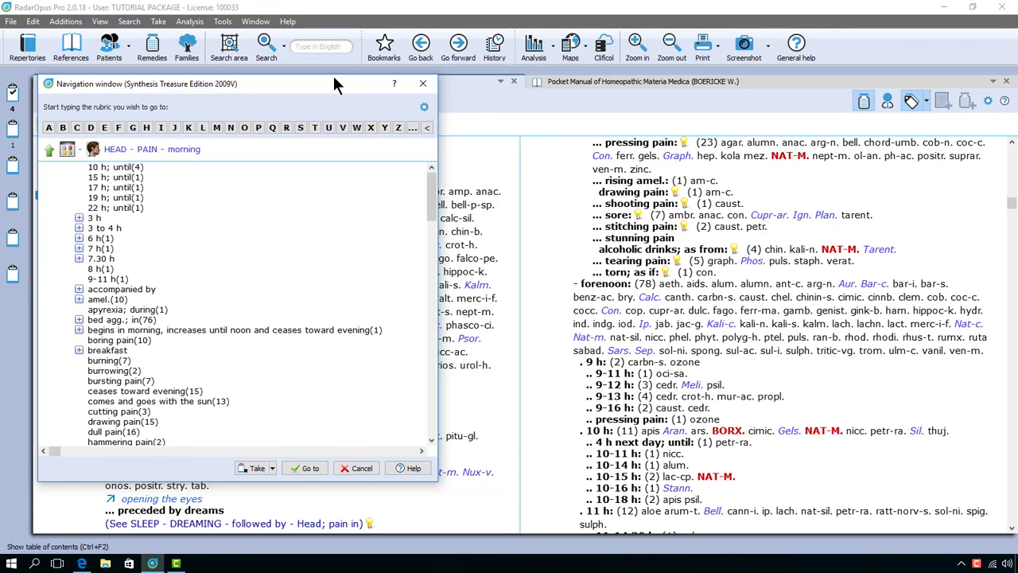
key(BackSpace)
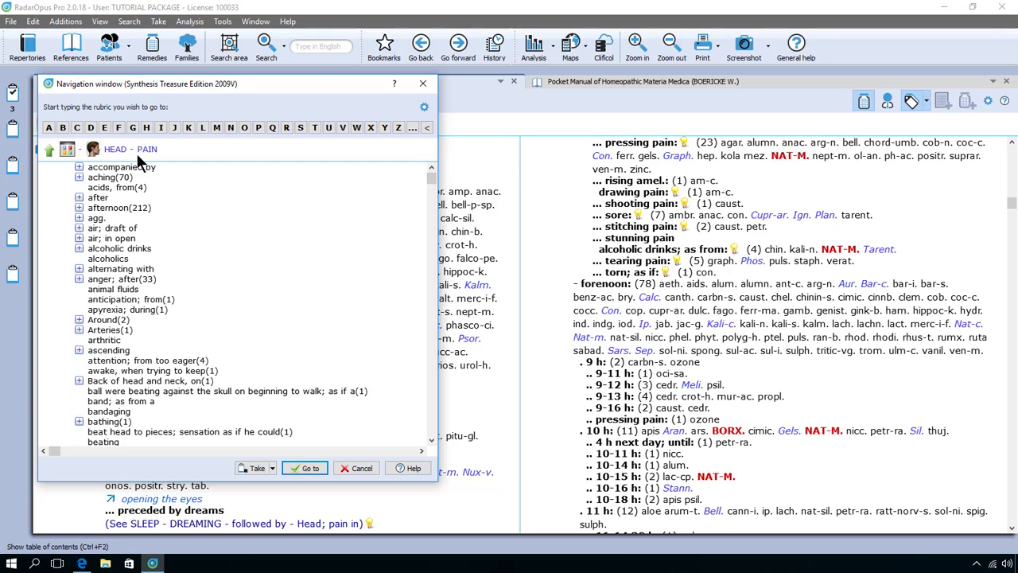
text(fore)
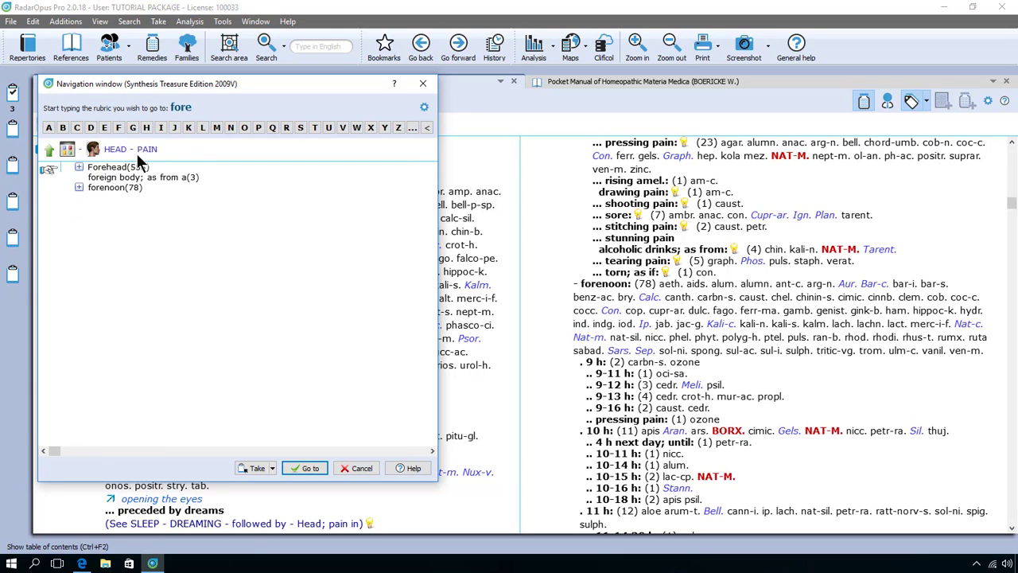
key(Return)
text(spo)
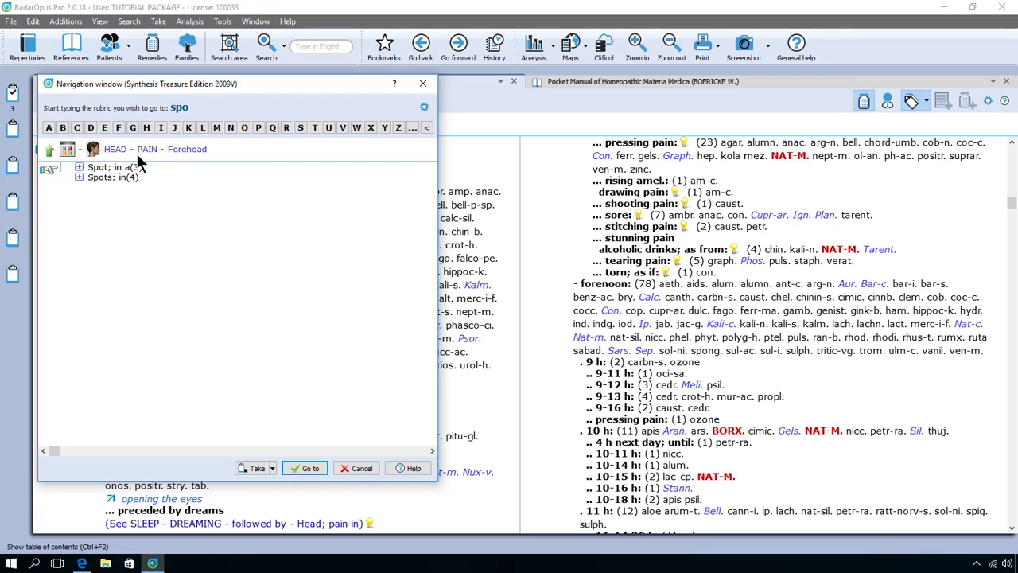
key(Return)
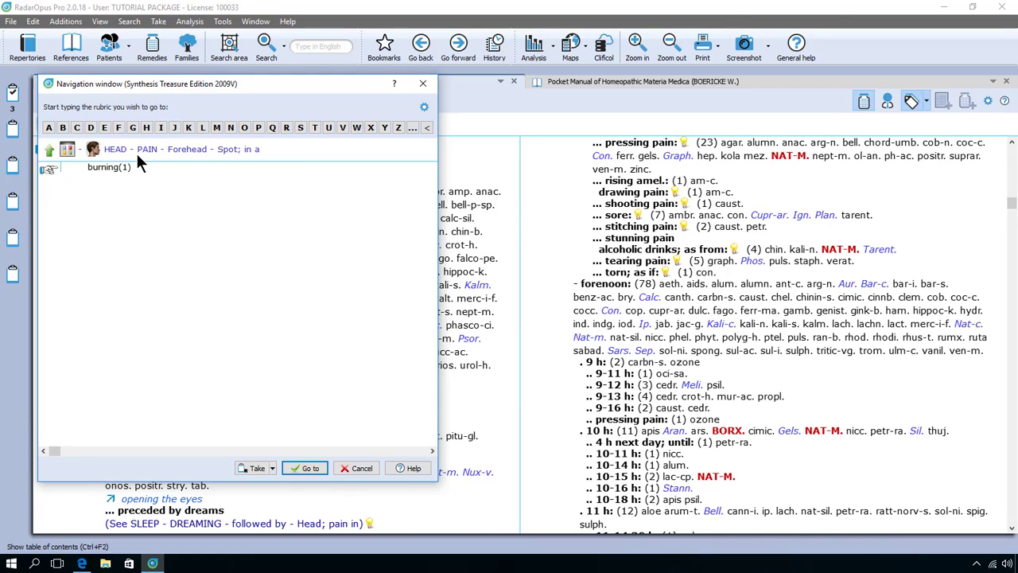
key(Return)
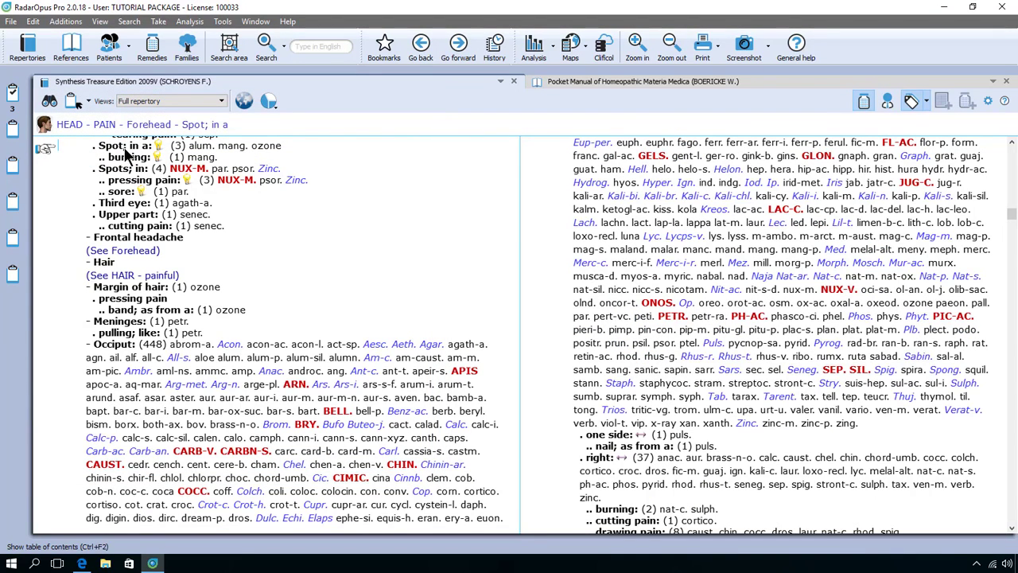
drag(124, 148, 13, 99)
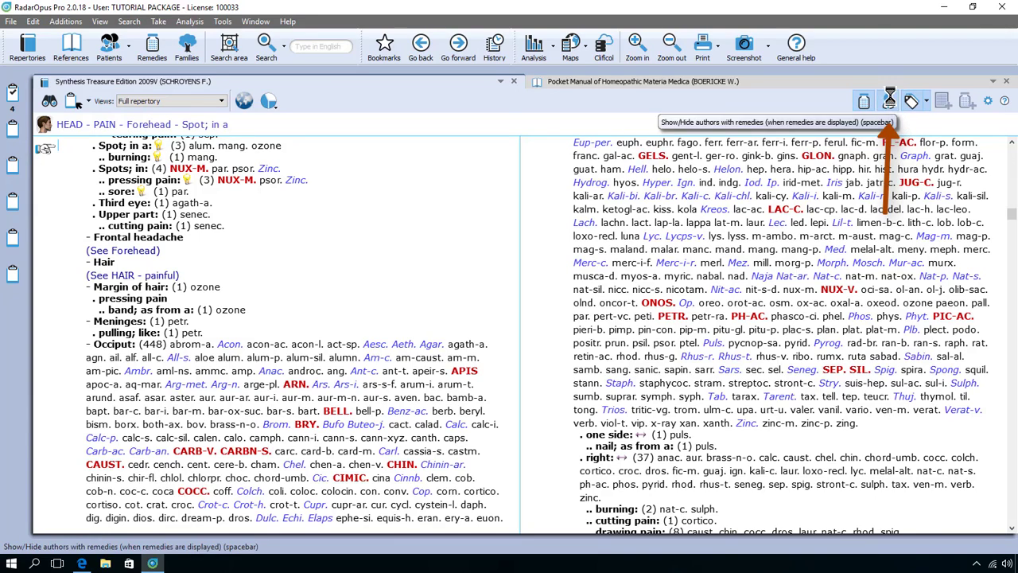
- Show the authors alongside the remedies in the Synthesis repertory
click(889, 99)
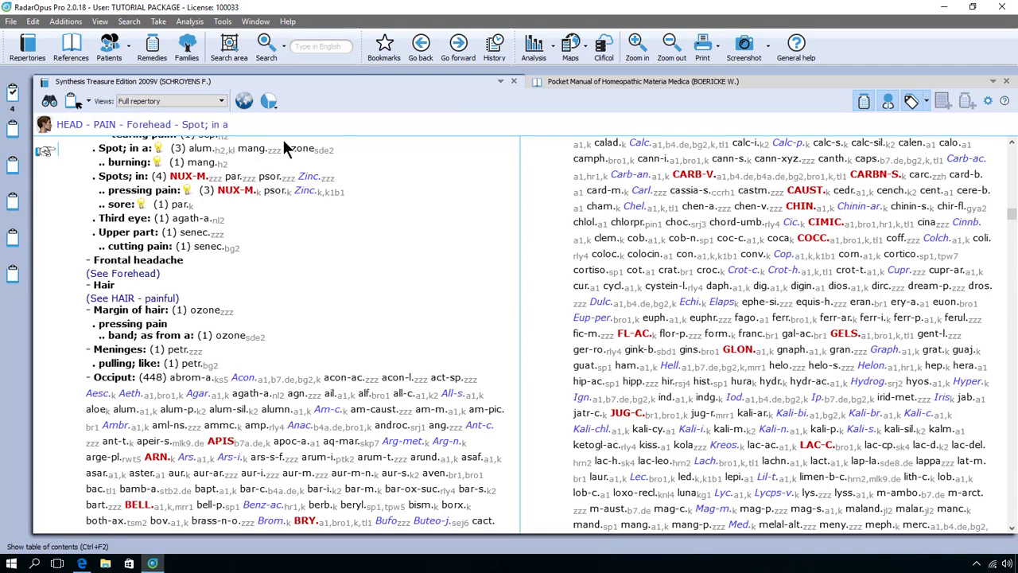
- Navigate to GENERALS - FOOD AND DRINKS - alcoholic drinks - desire and take the rubric into the second clipboard
key(g)
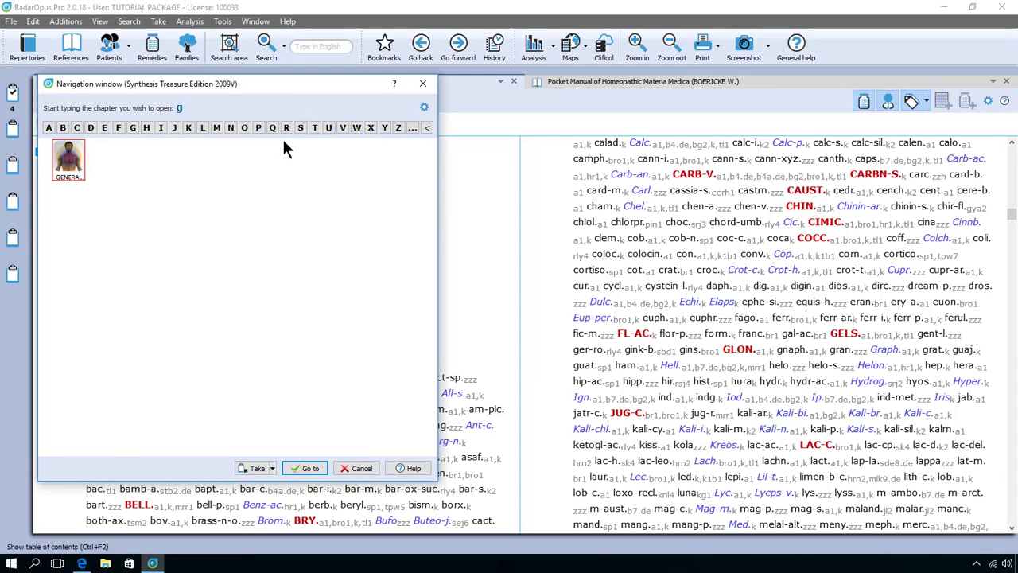
key(Return)
text(fo)
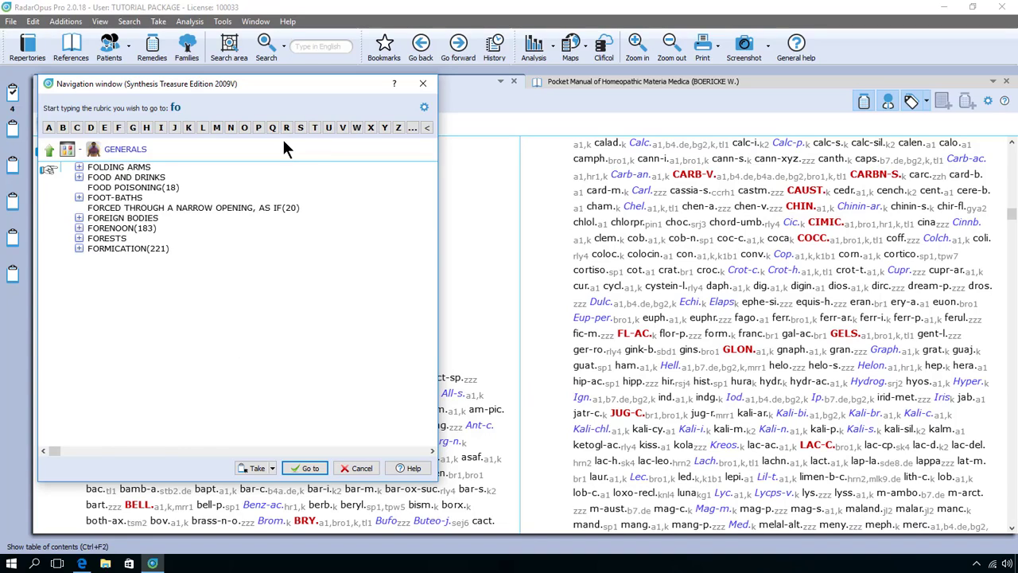
text(o)
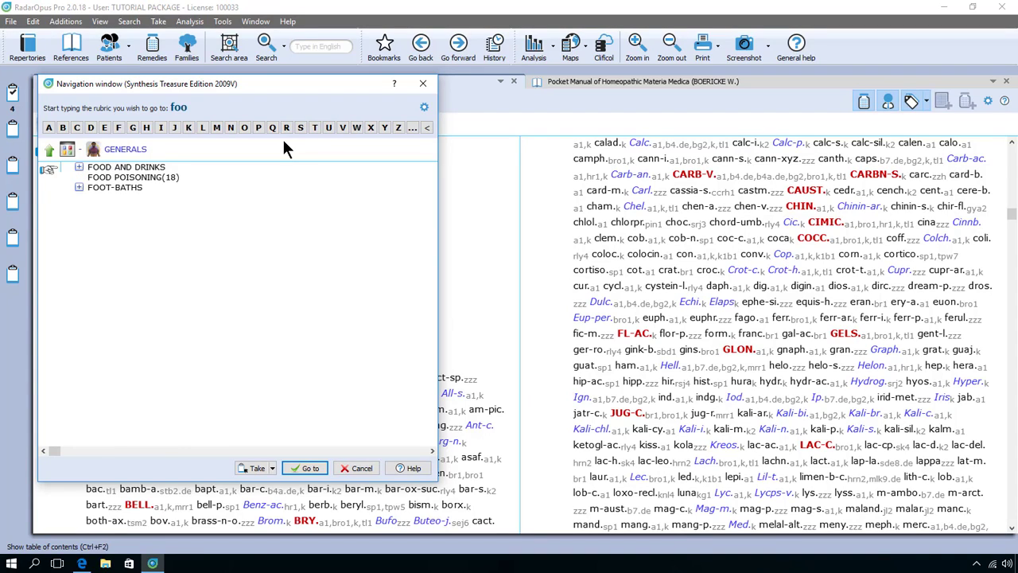
key(Return)
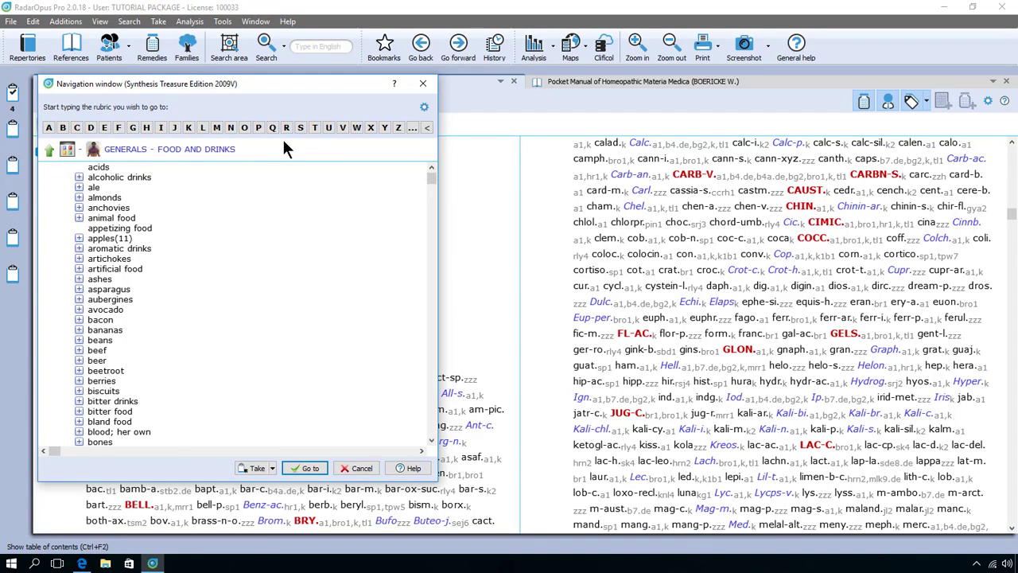
text(alc)
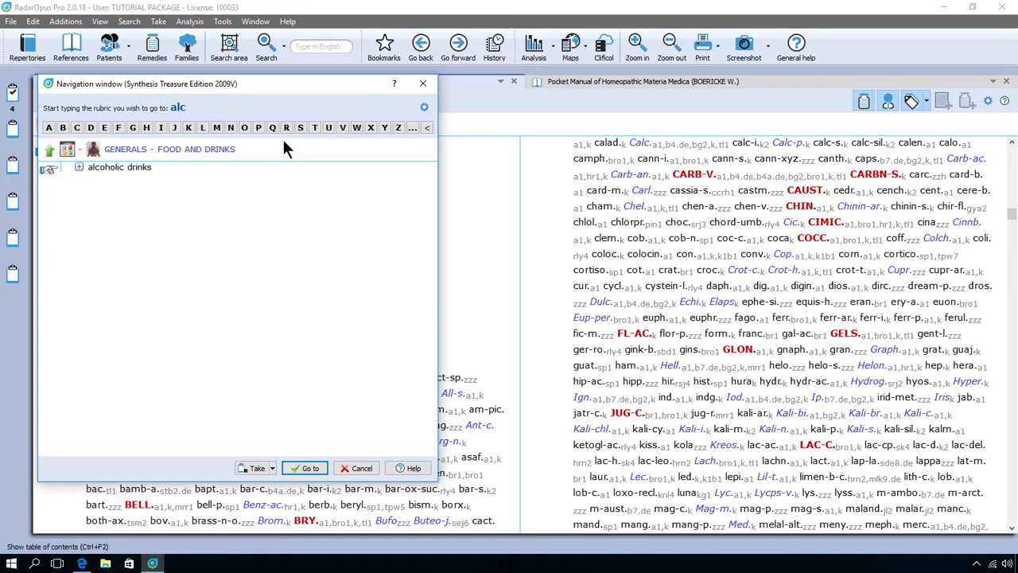
key(Return)
text(d)
key(Return)
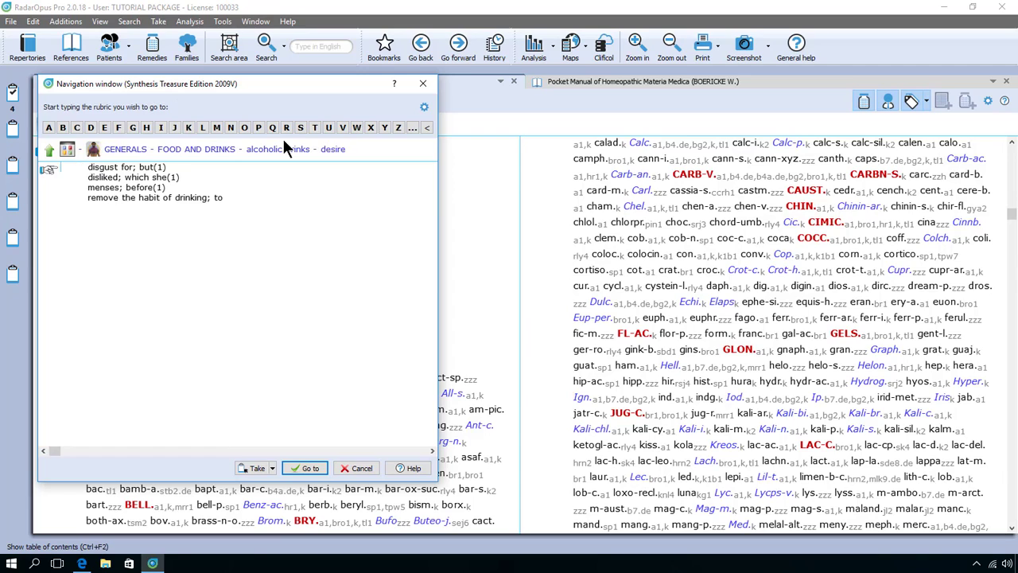
key(Return)
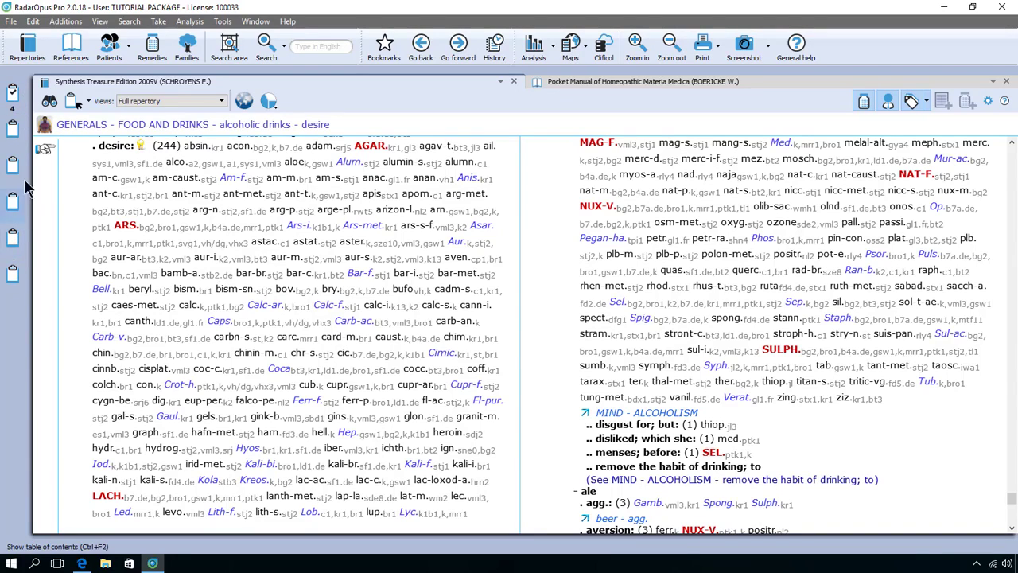
click(13, 92)
drag(103, 146, 12, 129)
- Move up from the alcoholic drinks desire rubric to its parent GENERALS - FOOD AND DRINKS and go to that rubric
click(162, 130)
key(BackSpace)
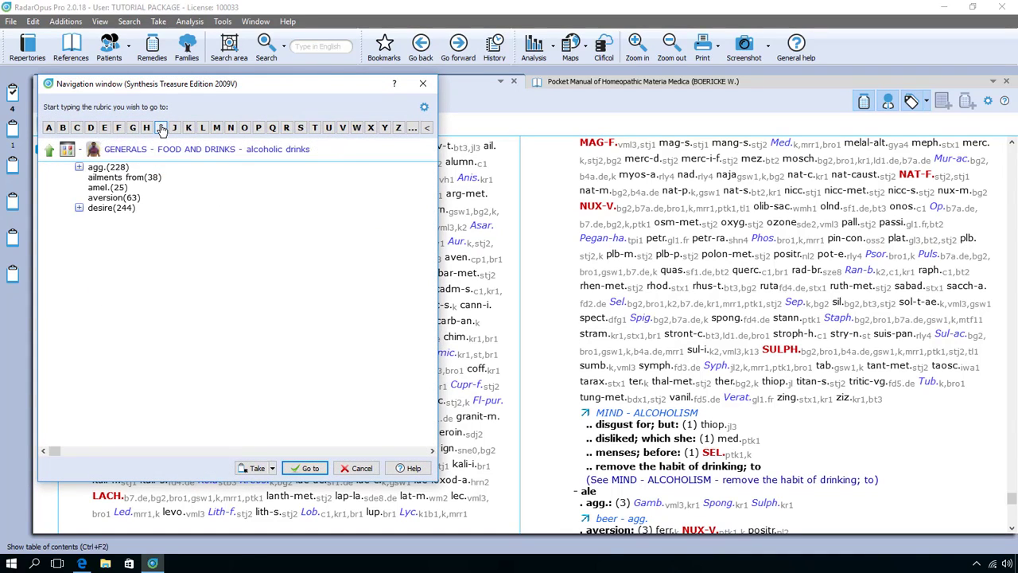
key(BackSpace)
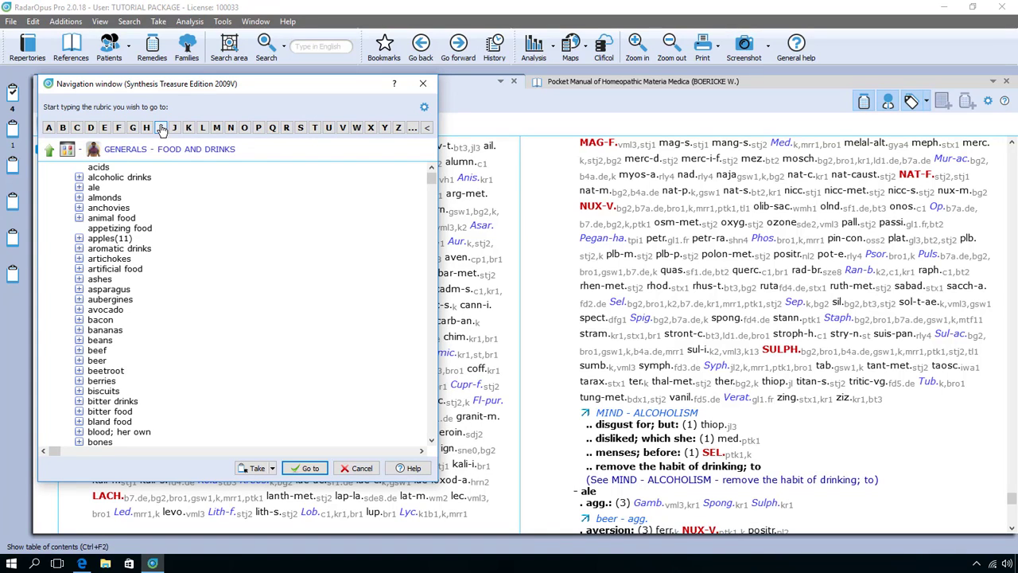
key(Return)
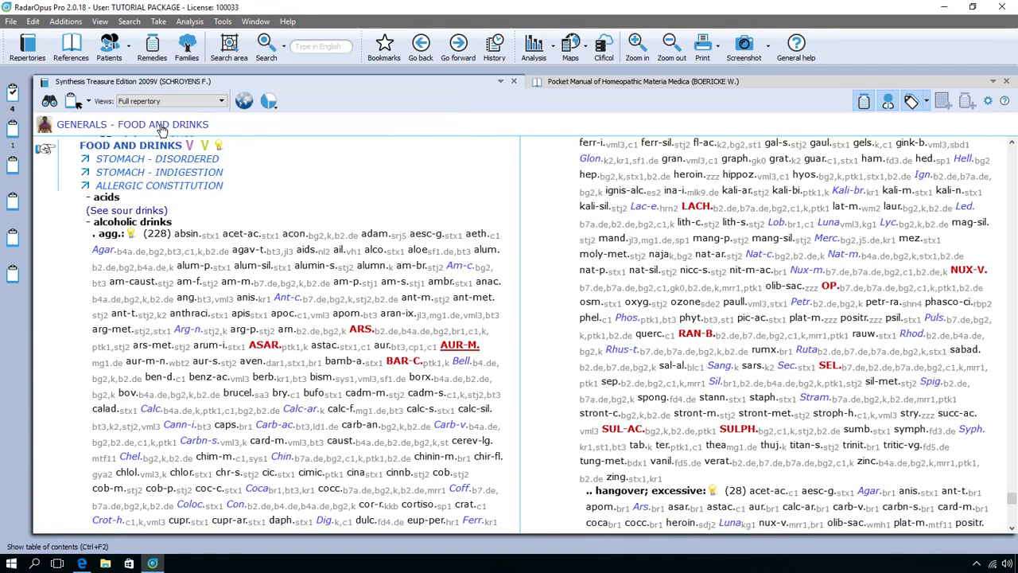